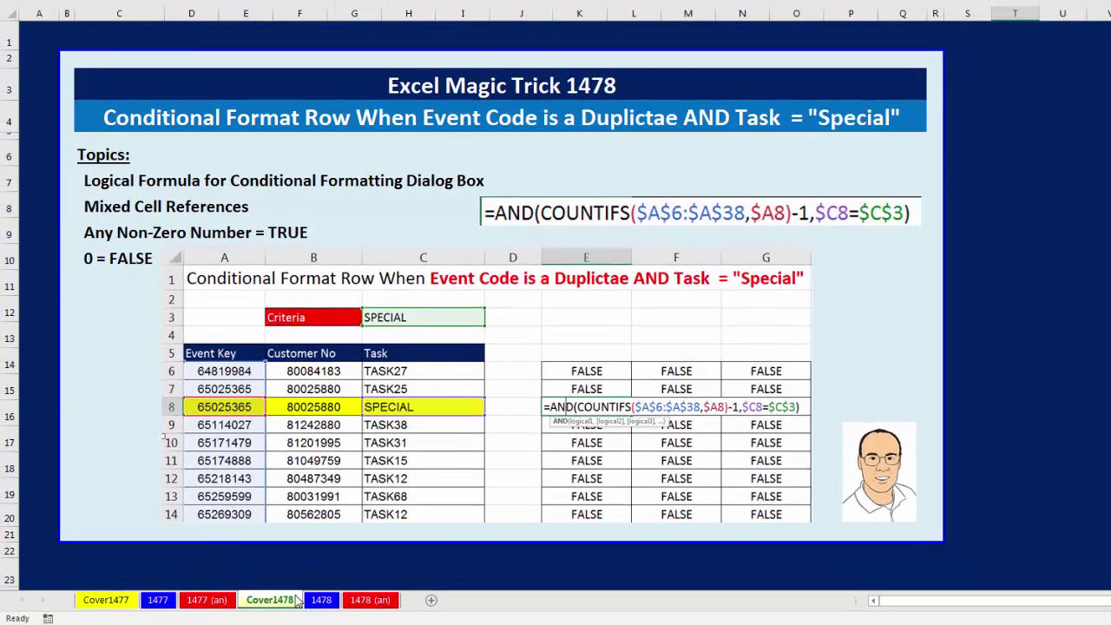
Step: Switch to the 1478 sheet and point out the row 8 SPECIAL record
{"action": "left_click", "coordinate": [326, 604]}
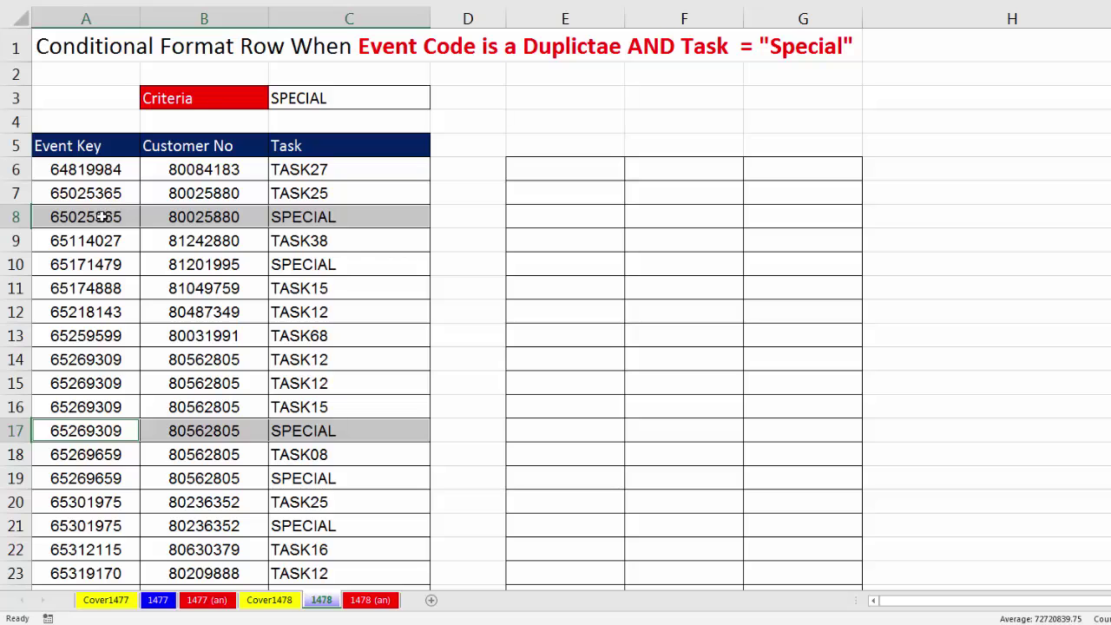
{"action": "left_click_drag", "start_coordinate": [103, 217], "coordinate": [347, 220]}
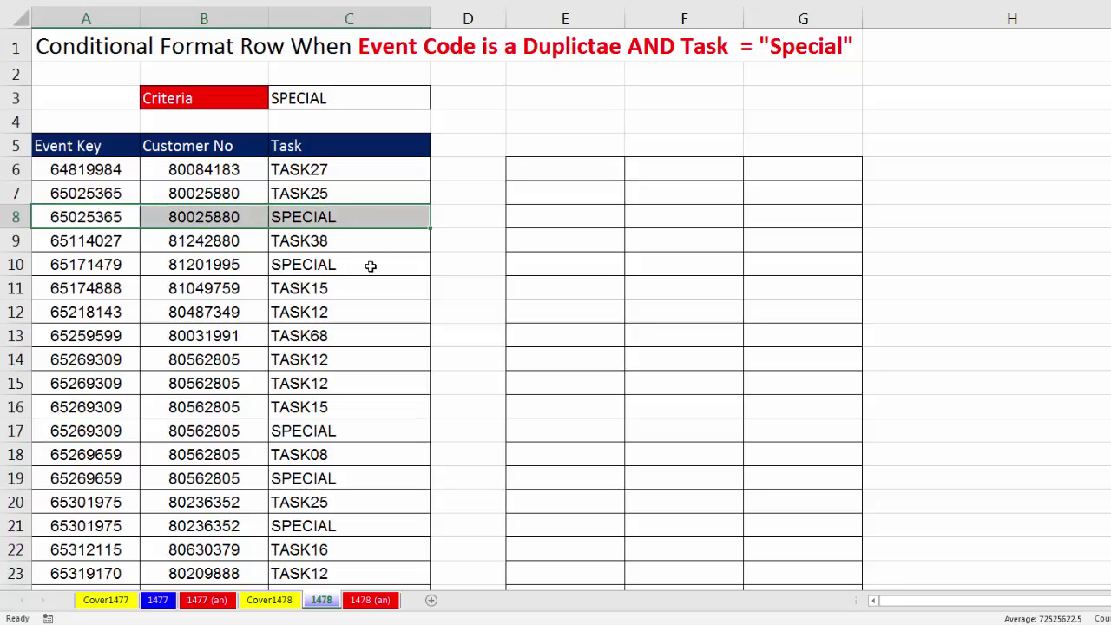
{"action": "left_click", "coordinate": [314, 220]}
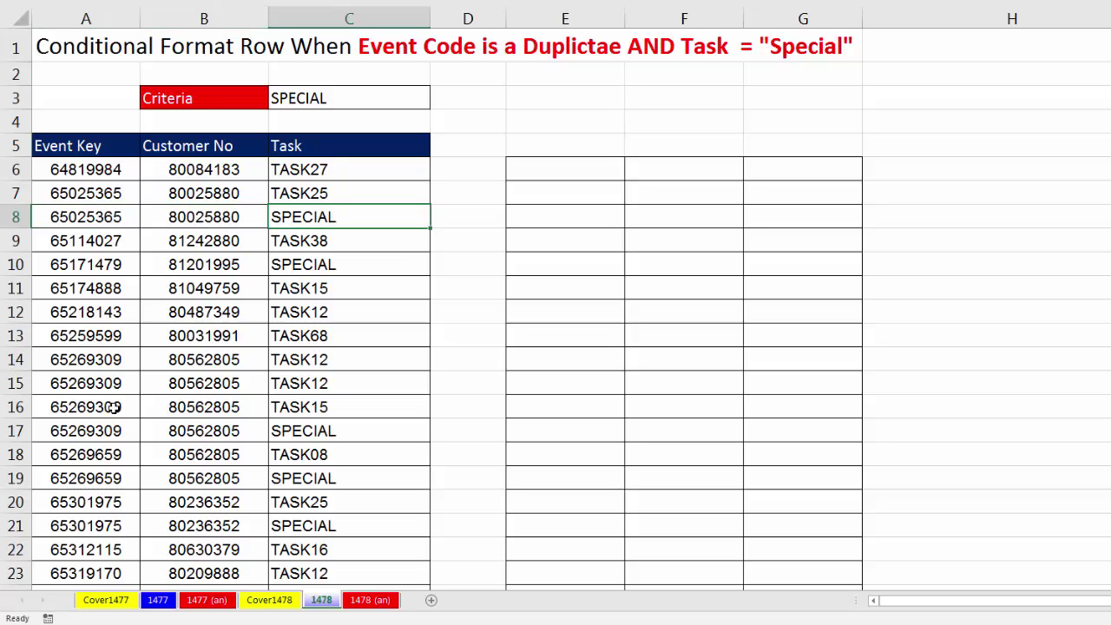
Step: Mark the four rows sharing key 65269309 and row 17, then select the event rows
{"action": "left_click_drag", "start_coordinate": [113, 358], "coordinate": [318, 428]}
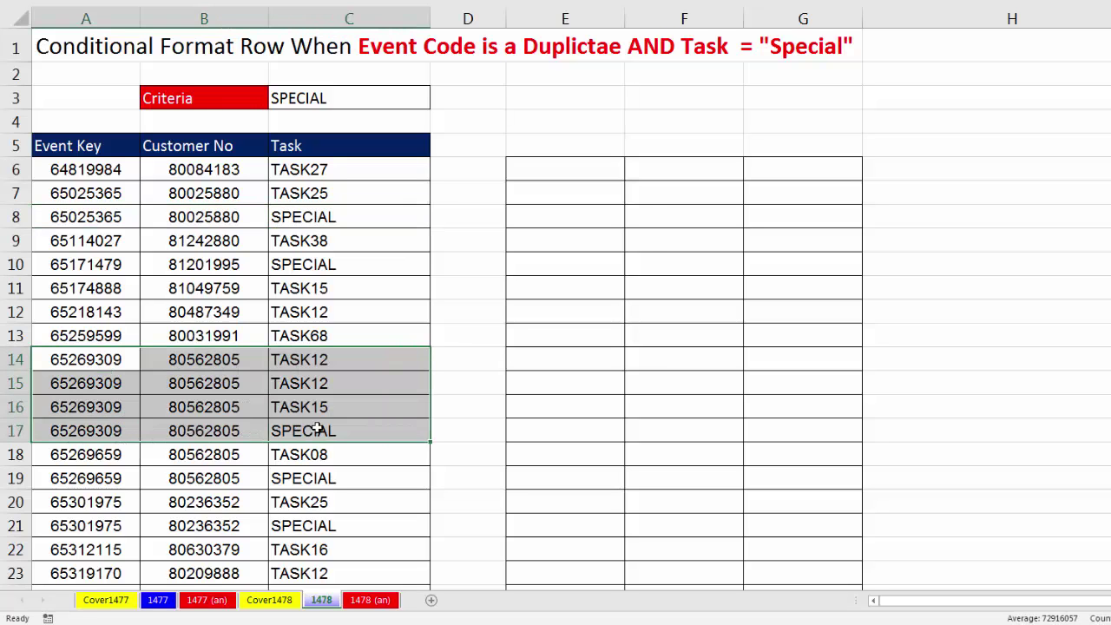
{"action": "left_click_drag", "start_coordinate": [98, 433], "coordinate": [326, 434]}
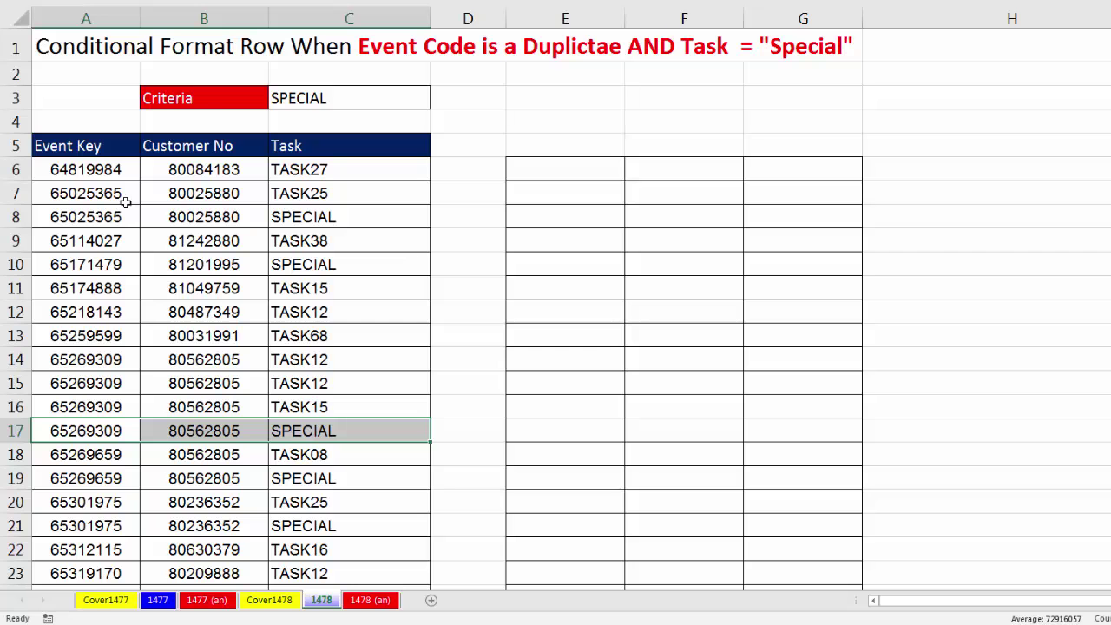
{"action": "left_click_drag", "start_coordinate": [72, 169], "coordinate": [371, 481]}
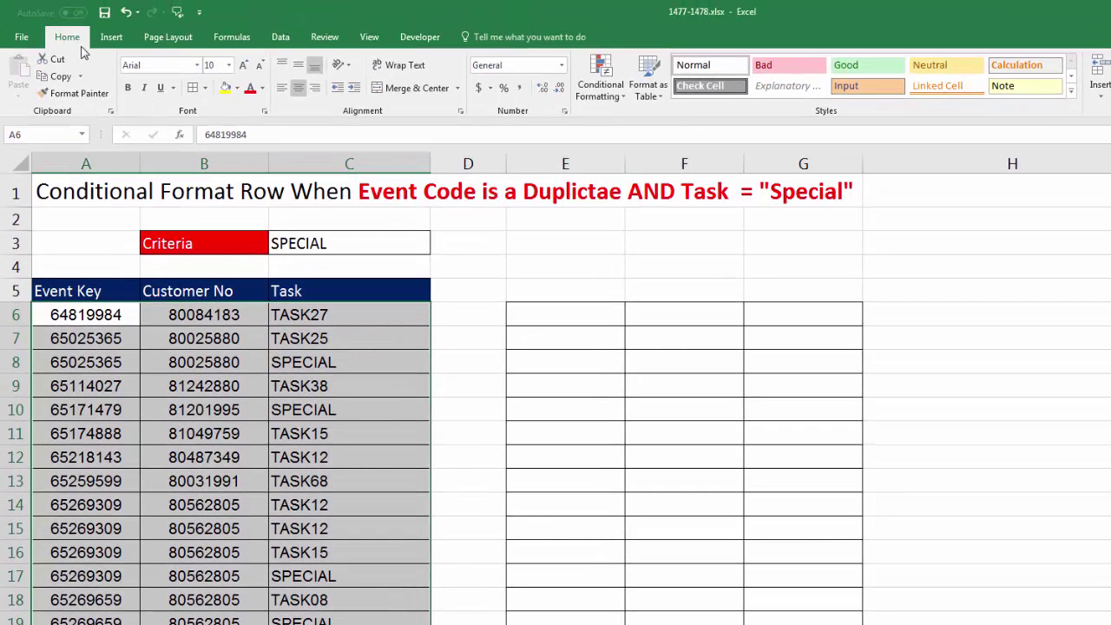
{"action": "left_click", "coordinate": [623, 97]}
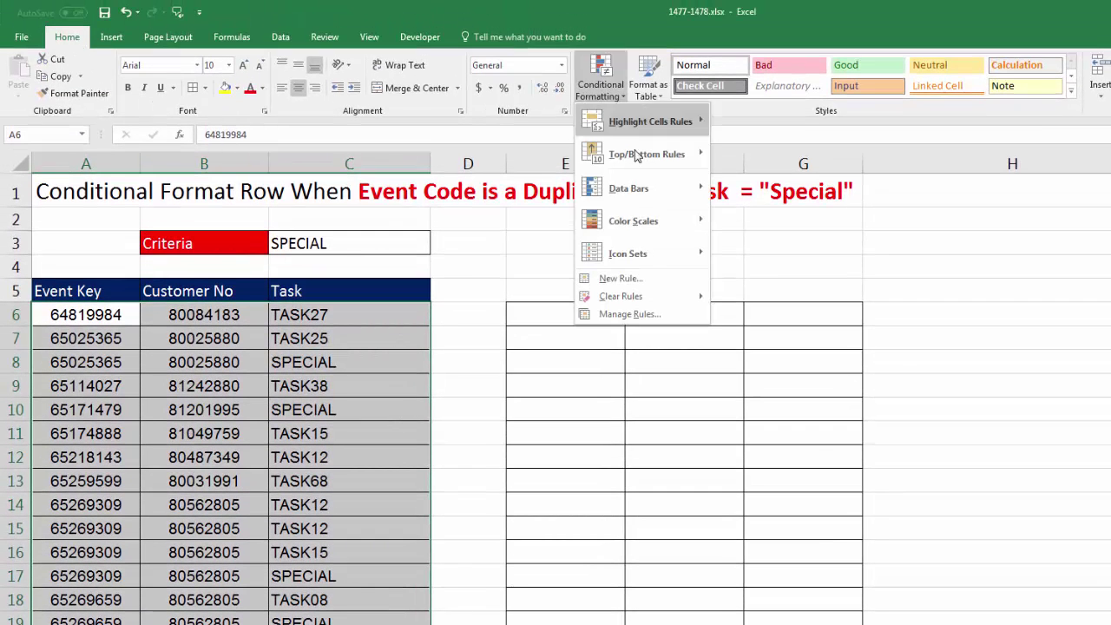
{"action": "left_click", "coordinate": [621, 278]}
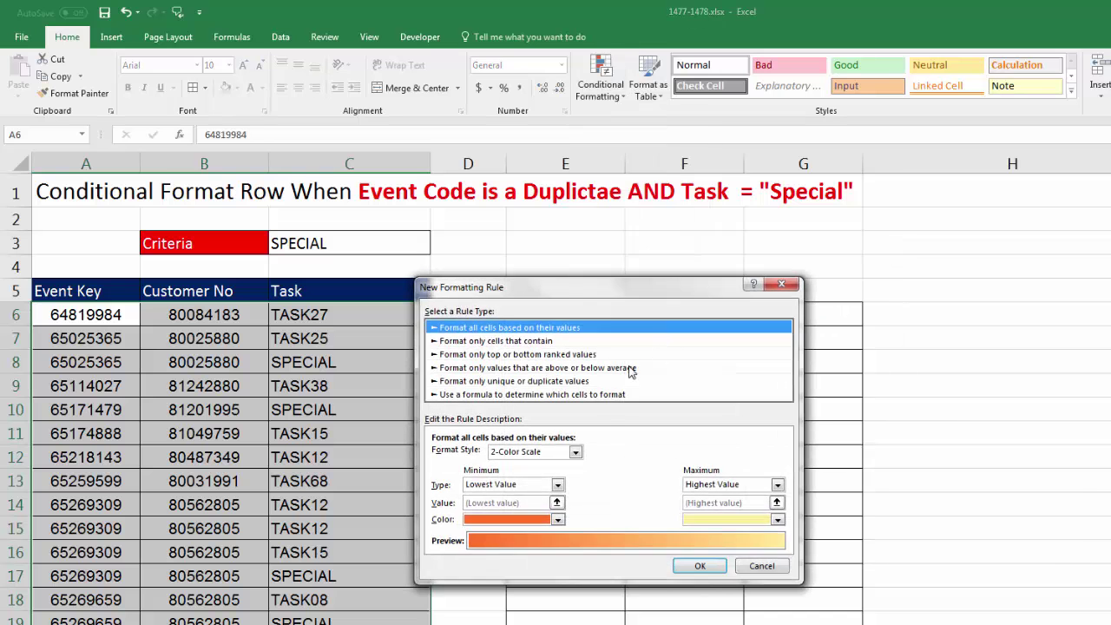
{"action": "left_click", "coordinate": [595, 395]}
{"action": "left_click", "coordinate": [510, 456]}
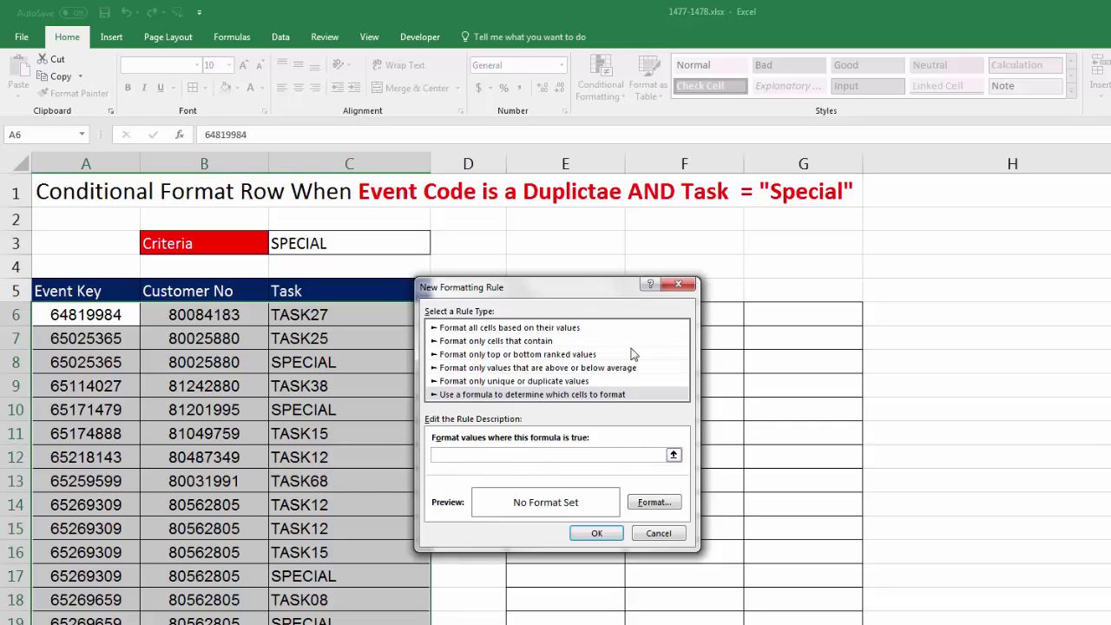
{"action": "key", "text": "Escape"}
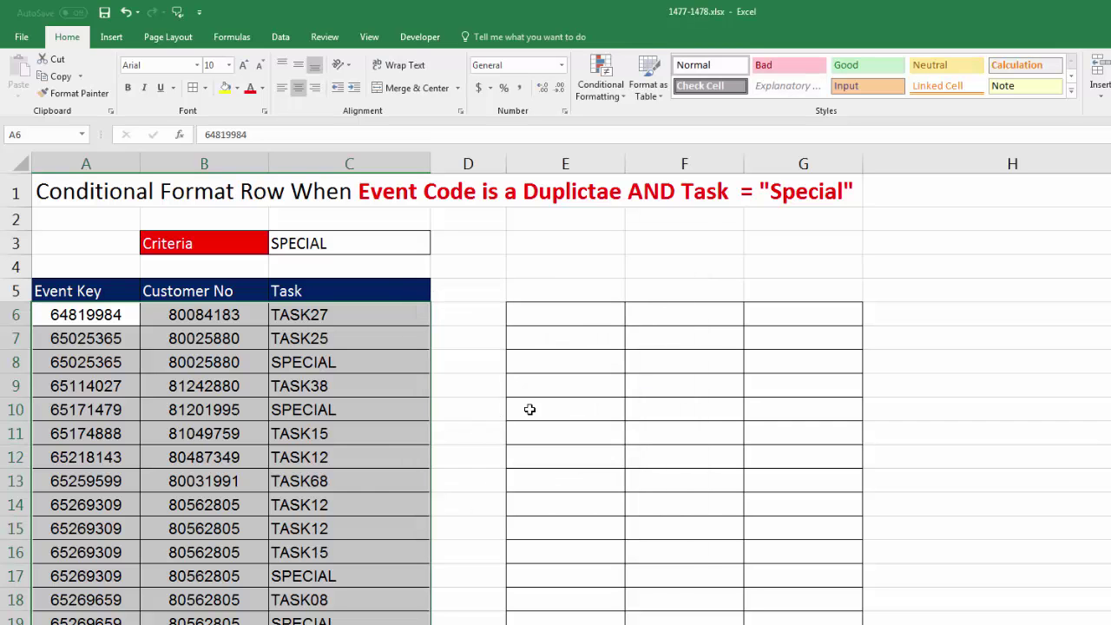
{"action": "left_click", "coordinate": [550, 317]}
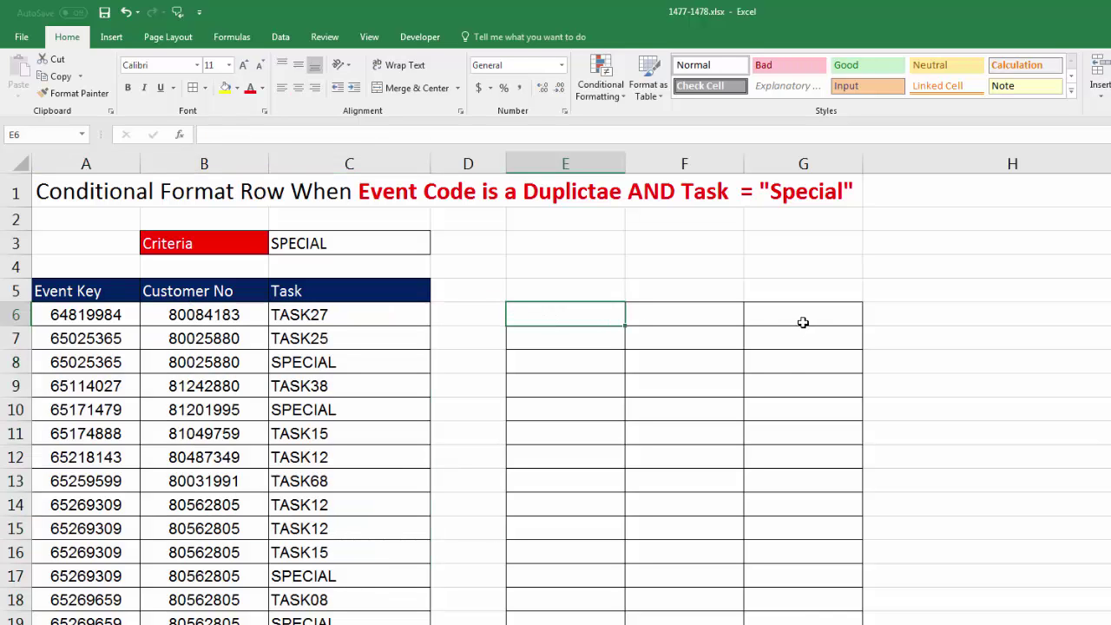
{"action": "left_click_drag", "start_coordinate": [555, 361], "coordinate": [753, 373]}
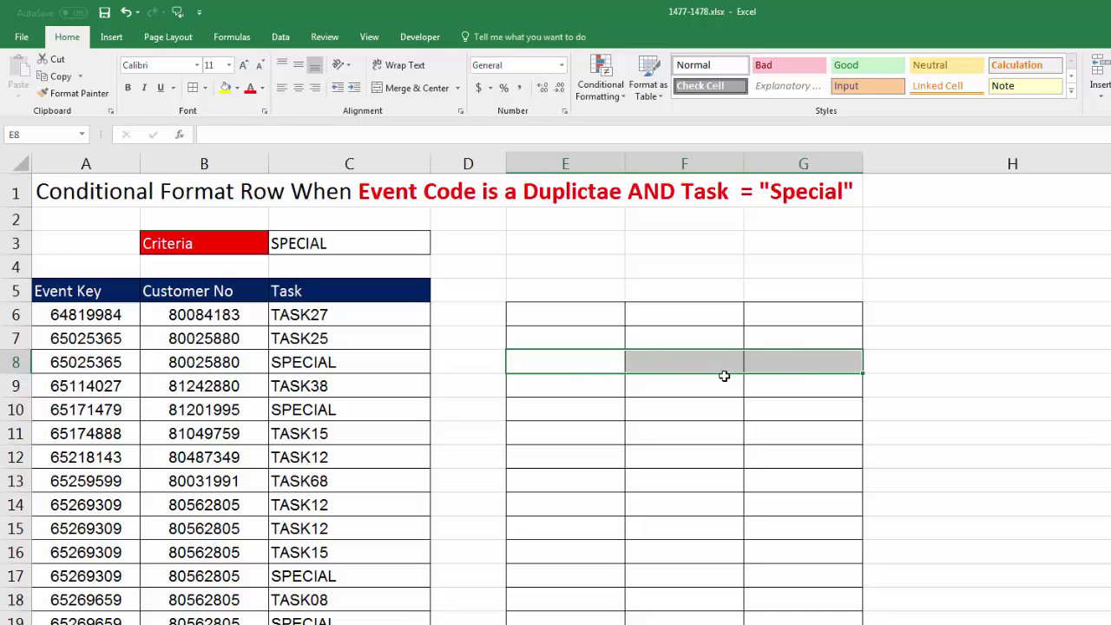
{"action": "left_click_drag", "start_coordinate": [548, 397], "coordinate": [773, 387]}
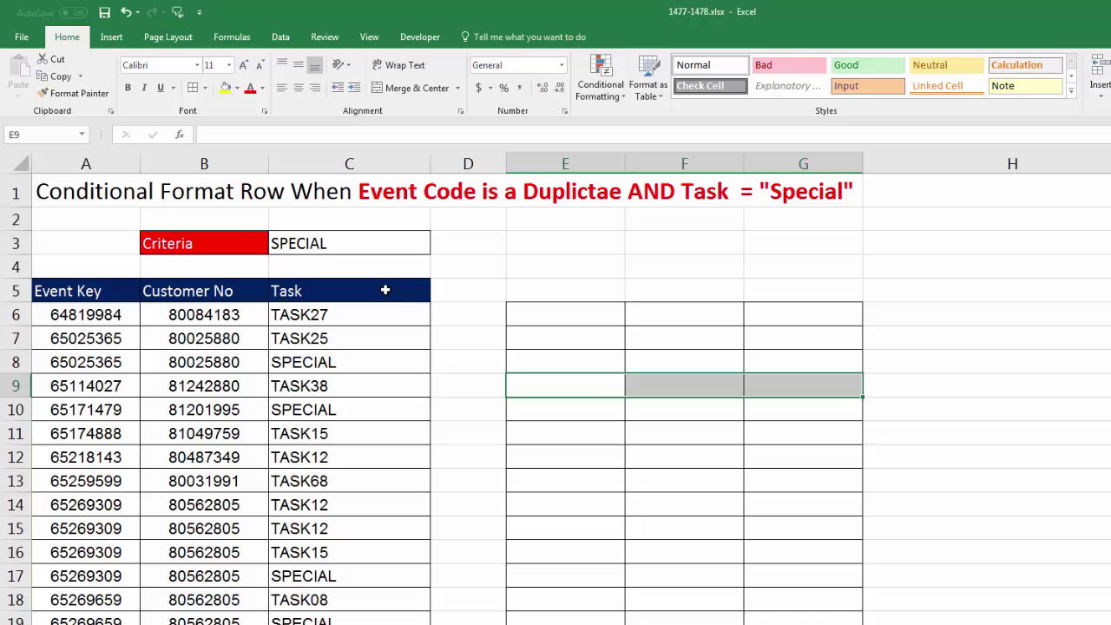
{"action": "left_click", "coordinate": [531, 315]}
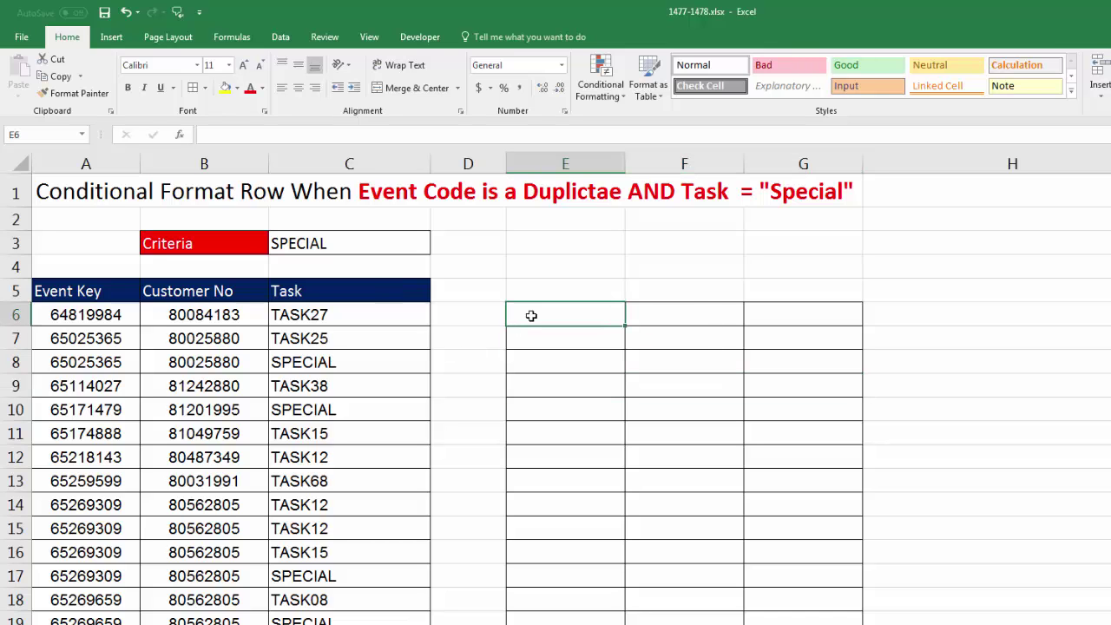
{"action": "left_click", "coordinate": [651, 319]}
{"action": "left_click", "coordinate": [809, 312]}
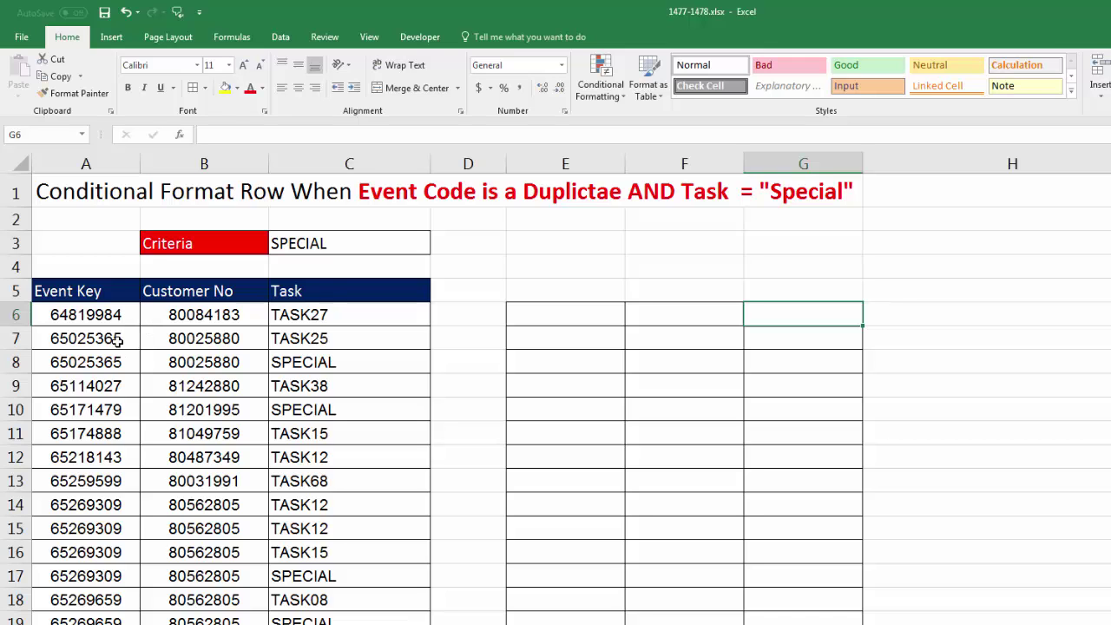
Step: Start a COUNTIFS in E6 over the locked range $A$6:$A$38 with A6 as criteria
{"action": "left_click", "coordinate": [527, 323]}
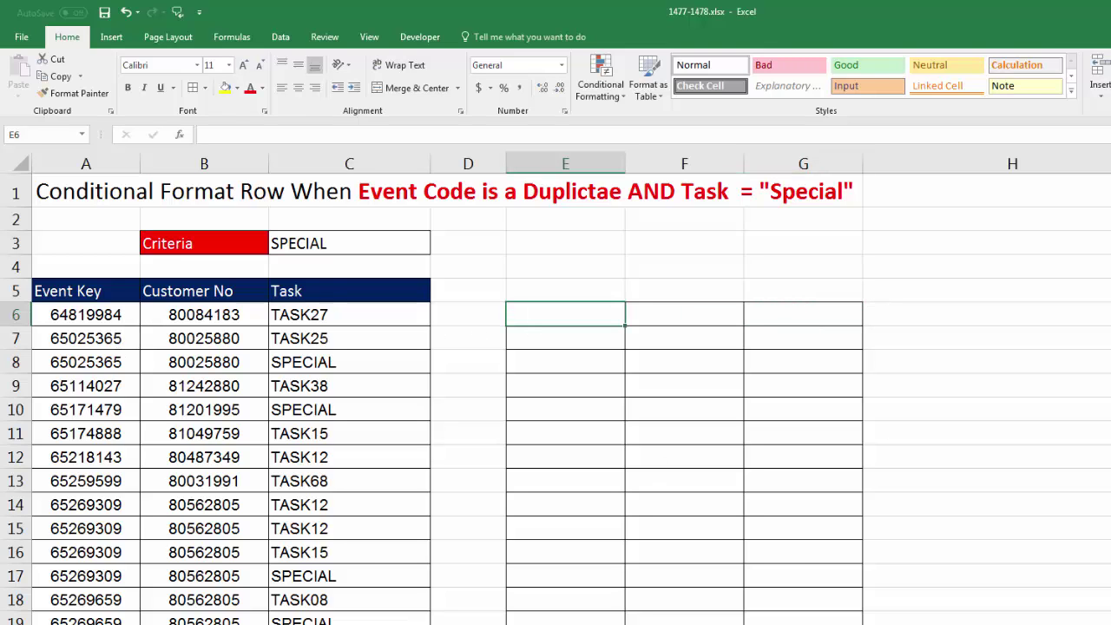
{"action": "type", "text": "=co"}
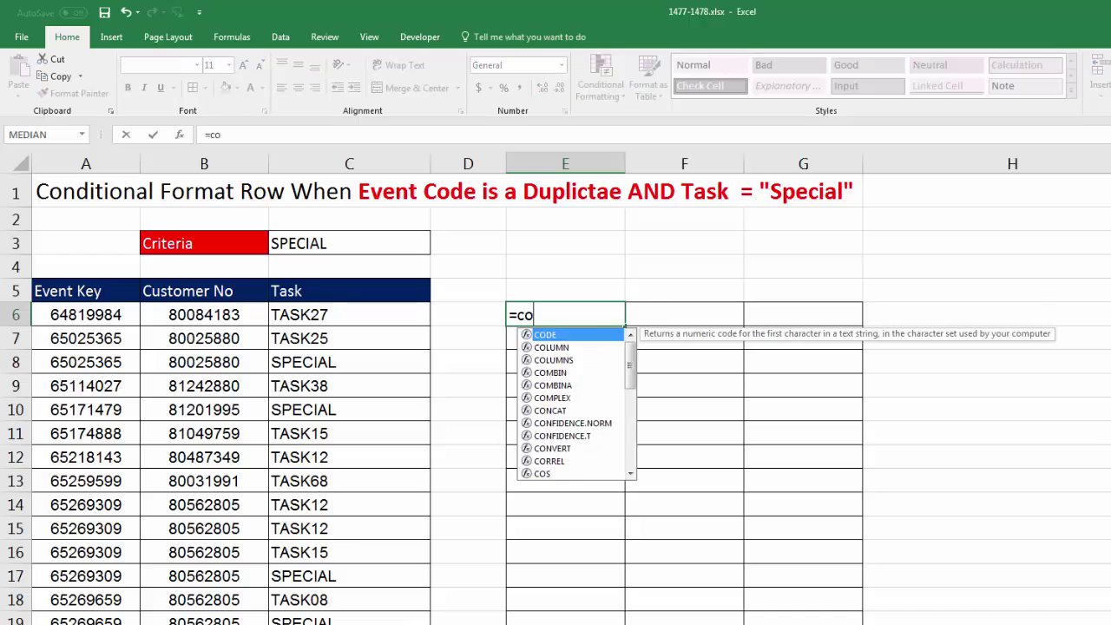
{"action": "type", "text": "untifs"}
{"action": "key", "text": "Tab"}
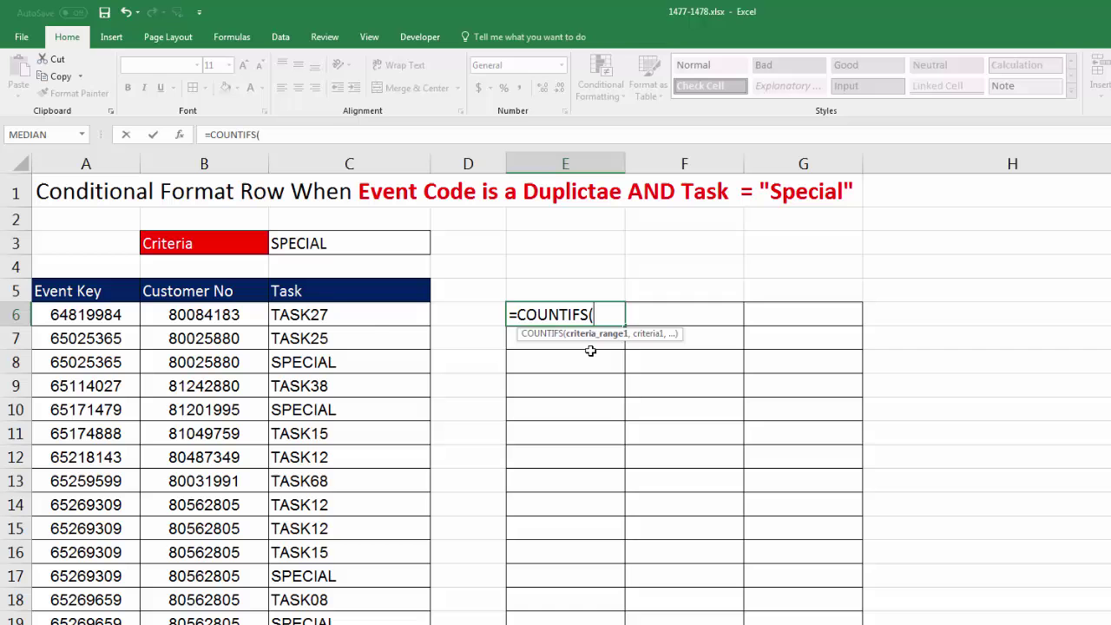
{"action": "left_click", "coordinate": [105, 312]}
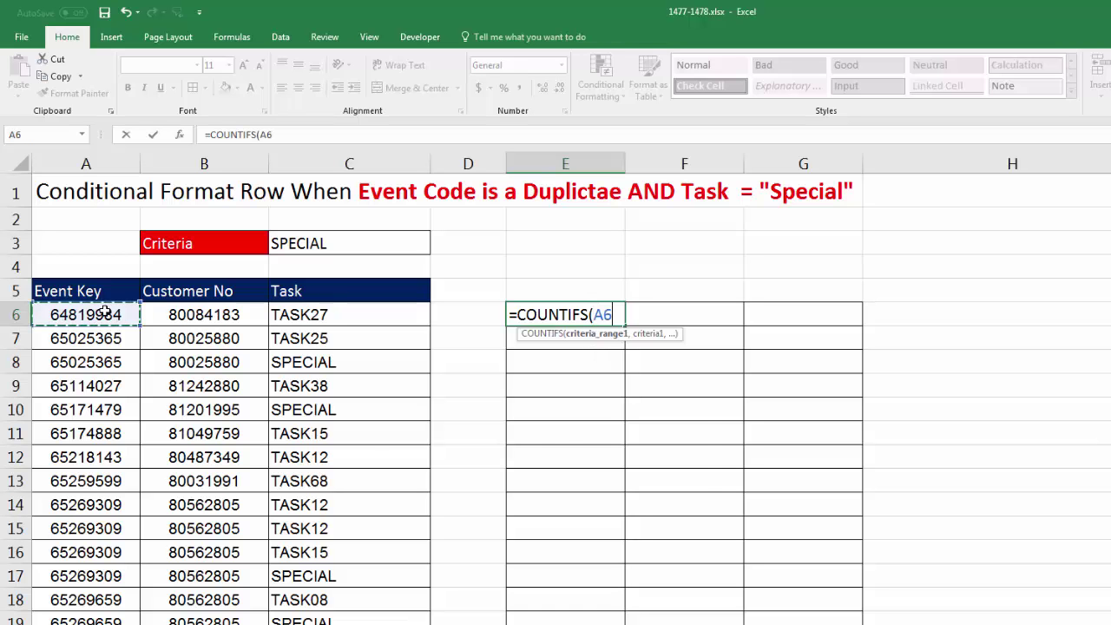
{"action": "key", "text": "ctrl+shift+Down"}
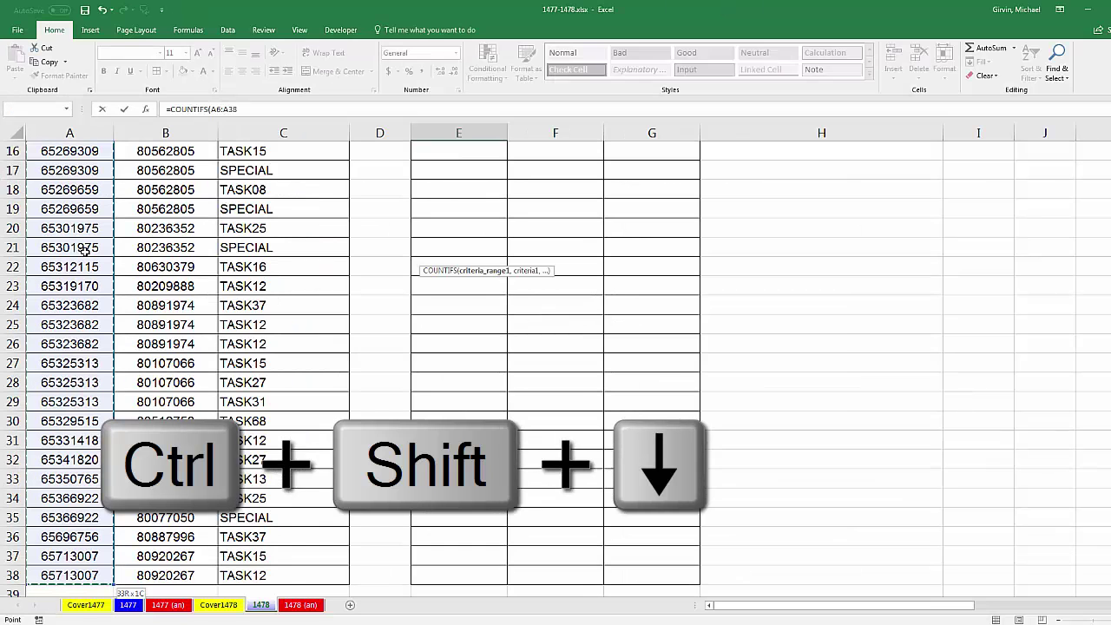
{"action": "key", "text": "F4"}
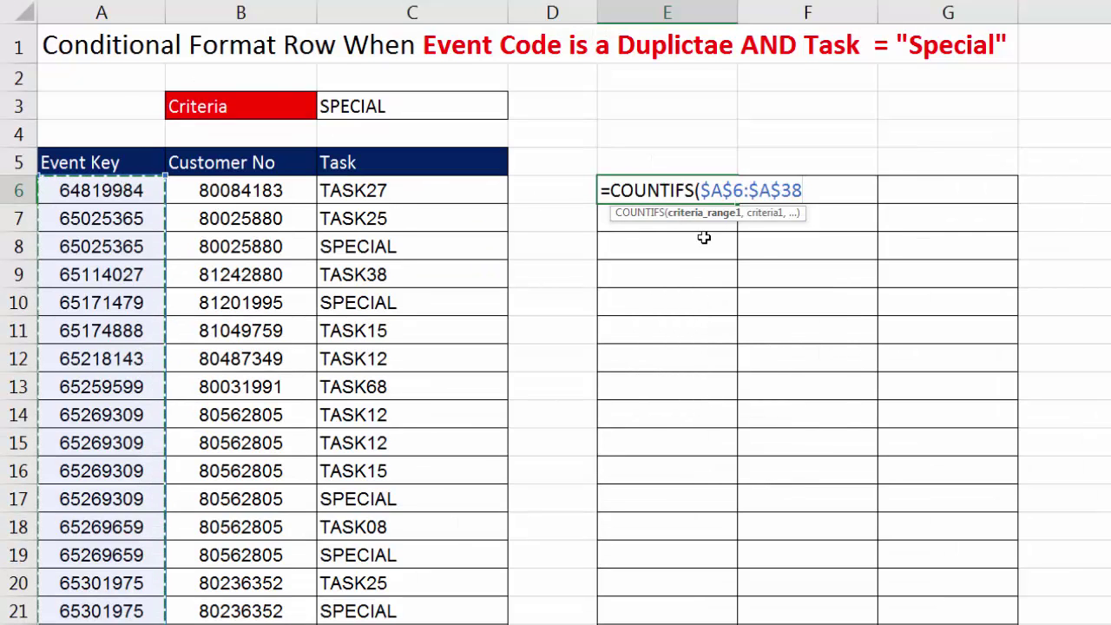
{"action": "type", "text": ","}
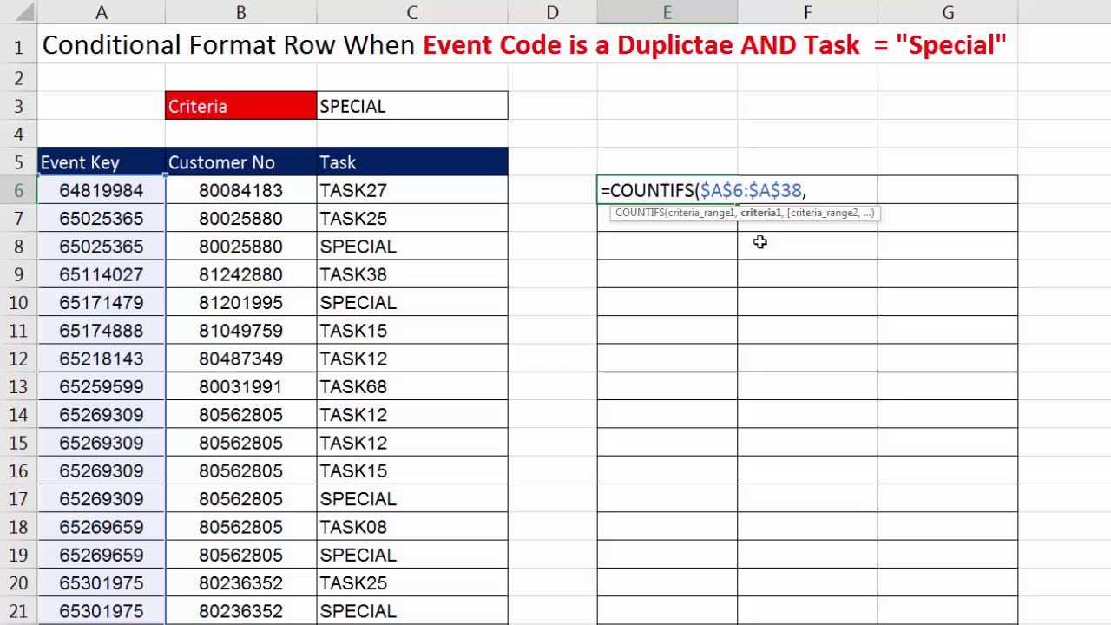
{"action": "left_click", "coordinate": [109, 199]}
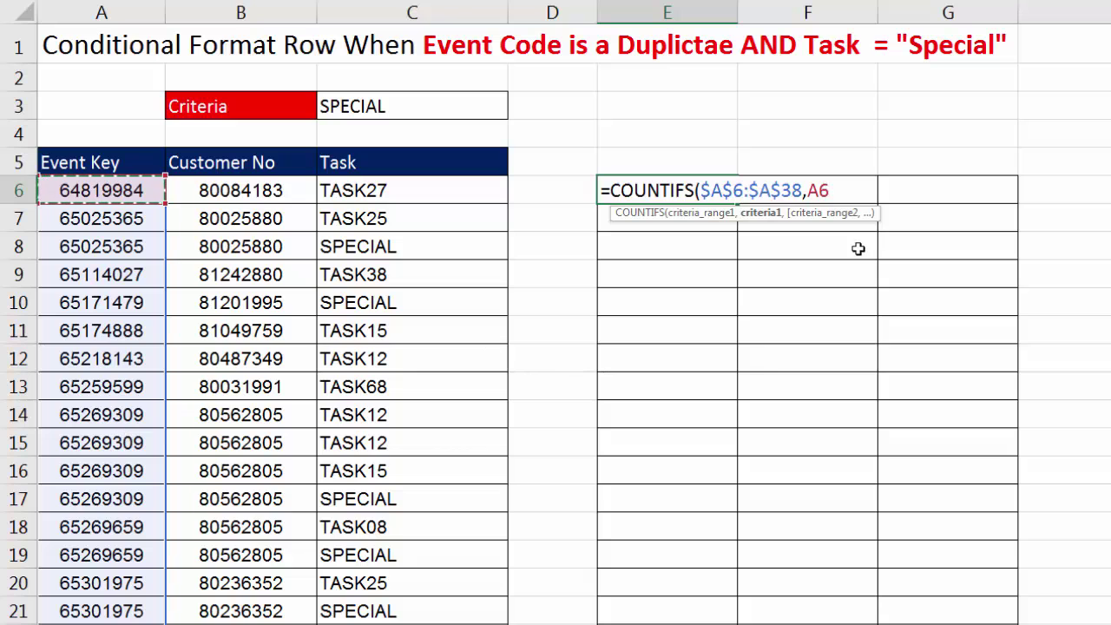
Step: Lock the criteria as $A6, enter the formula, and copy it across to G6
{"action": "key", "text": "F4"}
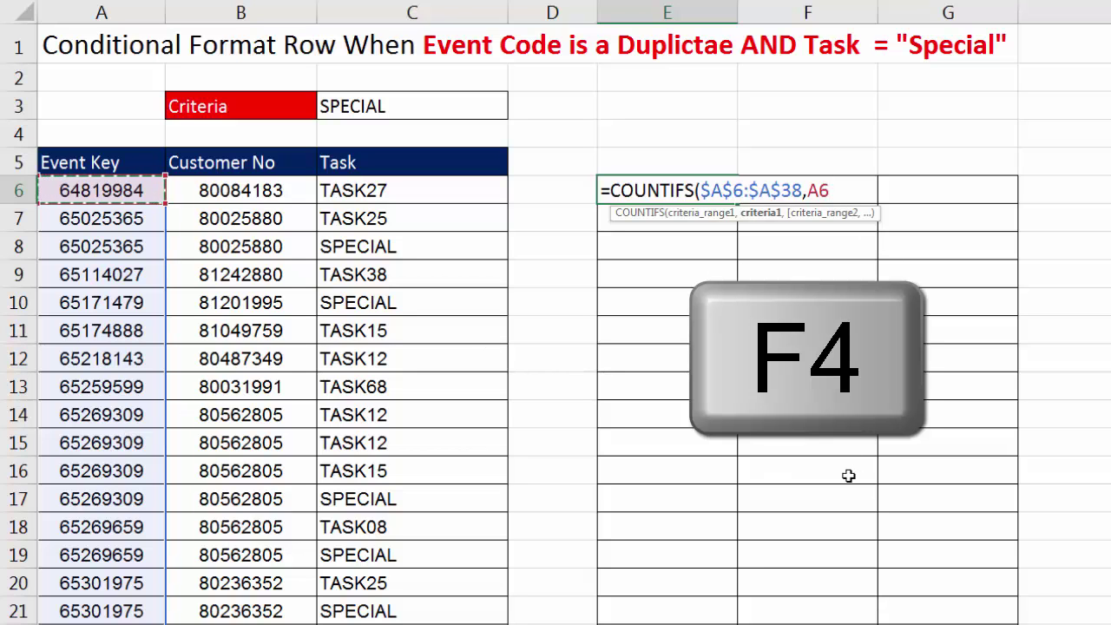
{"action": "key", "text": "F4"}
{"action": "key", "text": "F4"}
{"action": "key", "text": "F4"}
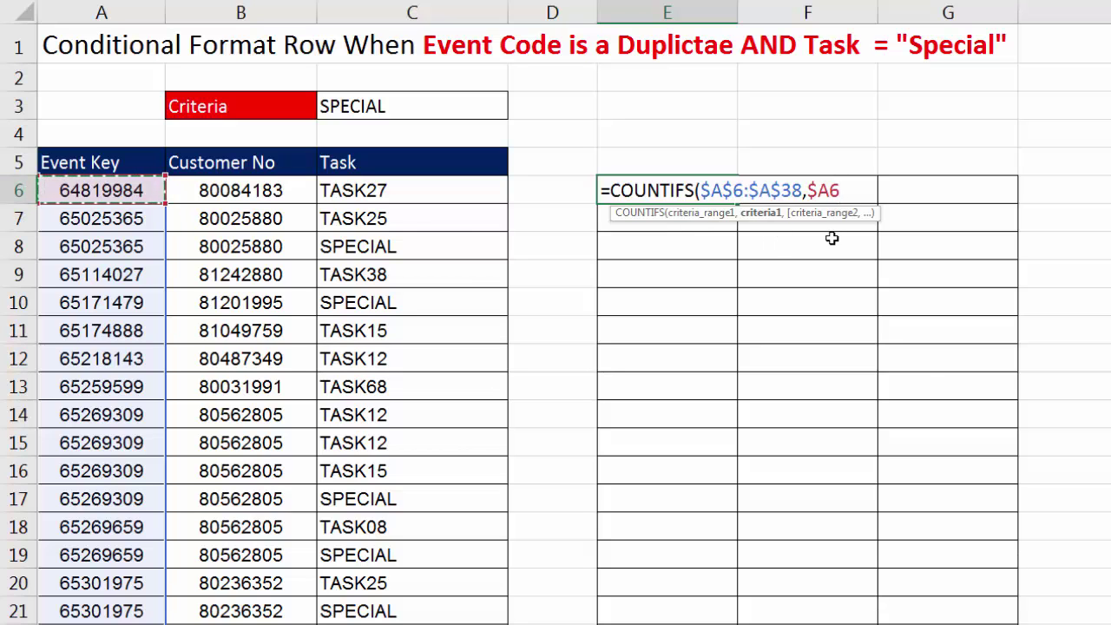
{"action": "type", "text": ")"}
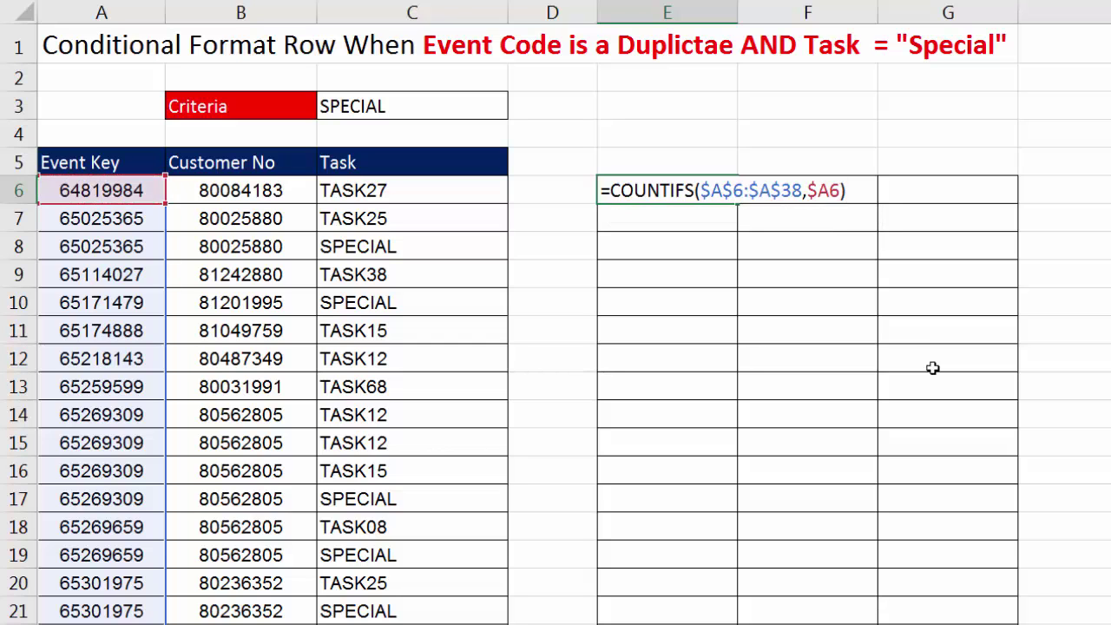
{"action": "key", "text": "ctrl+Return"}
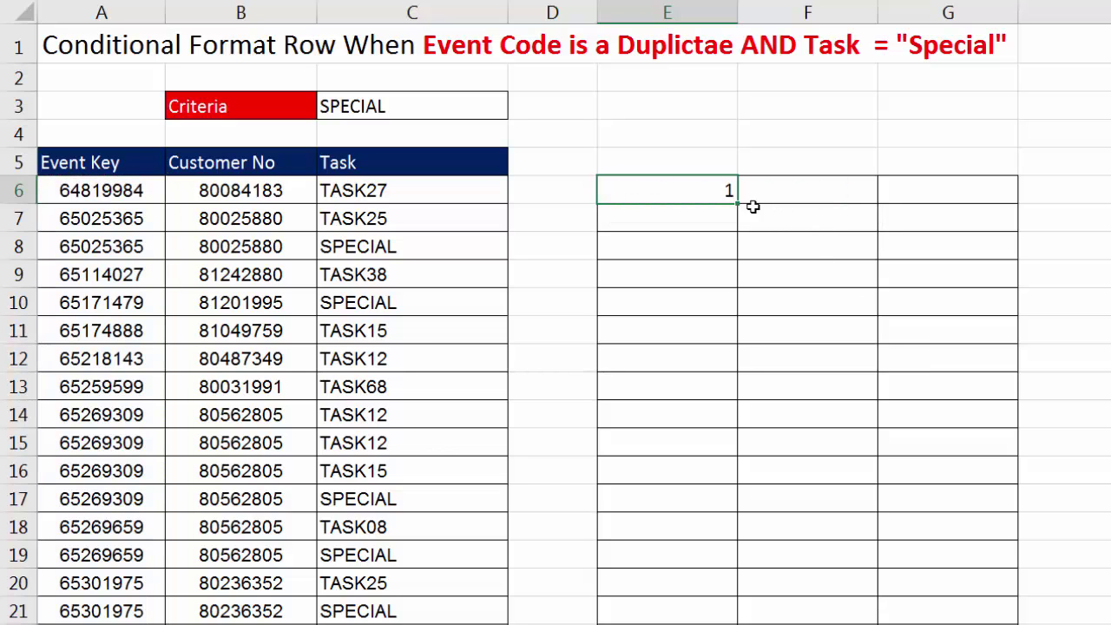
{"action": "left_click_drag", "start_coordinate": [735, 202], "coordinate": [1018, 607]}
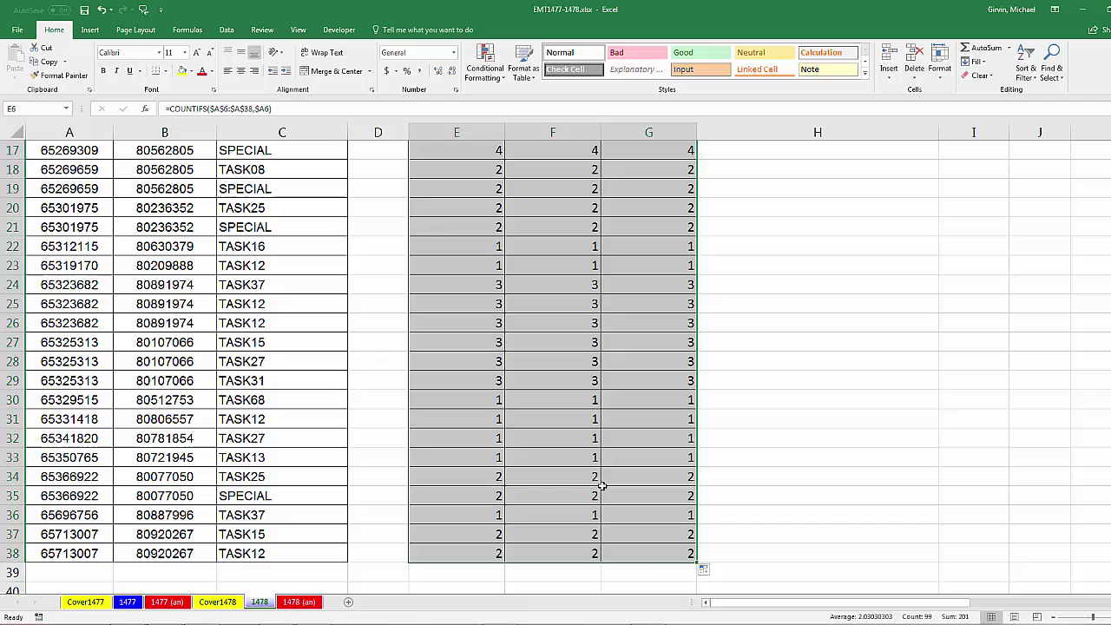
Step: Inspect the G38 count formula's references, then scroll back to the top
{"action": "left_click", "coordinate": [649, 556]}
{"action": "key", "text": "F2"}
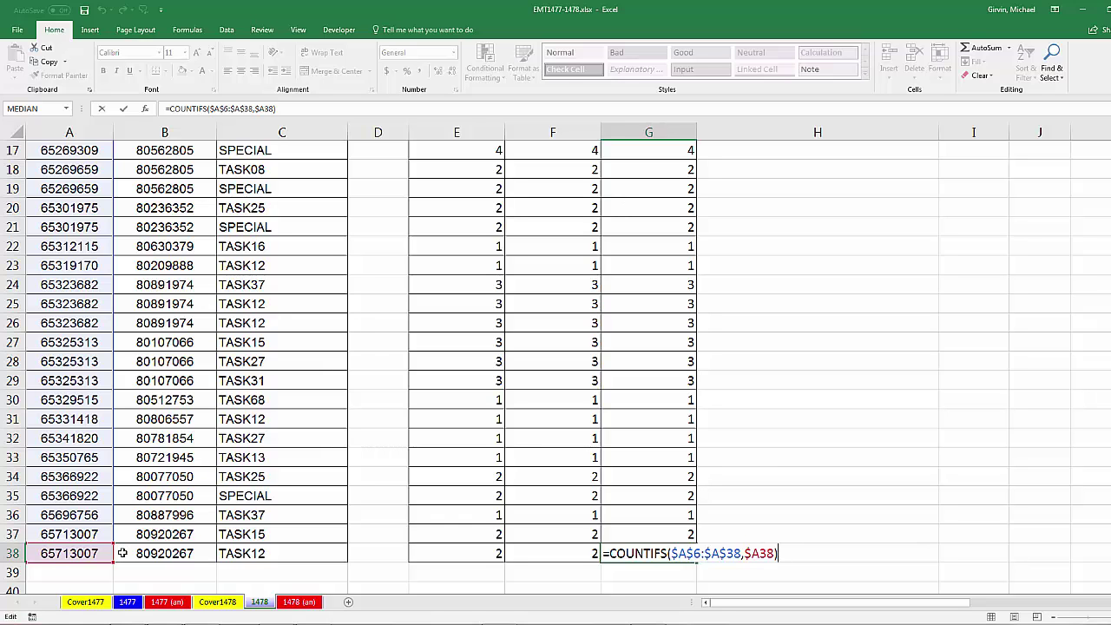
{"action": "key", "text": "ctrl+Return"}
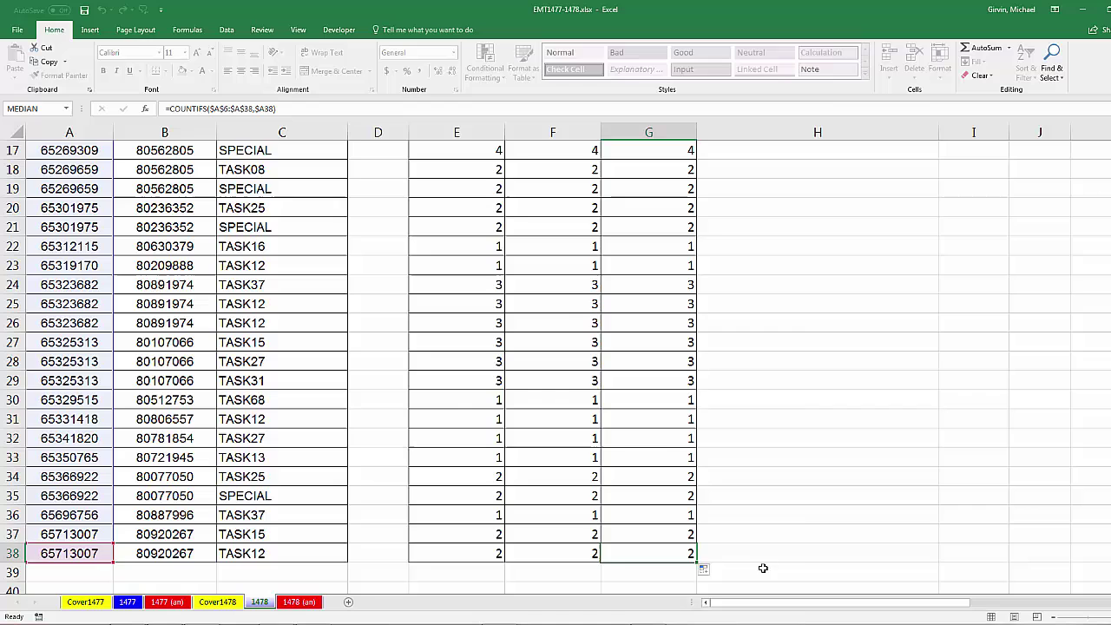
{"action": "scroll", "coordinate": [806, 543], "scroll_direction": "up", "scroll_amount": 5}
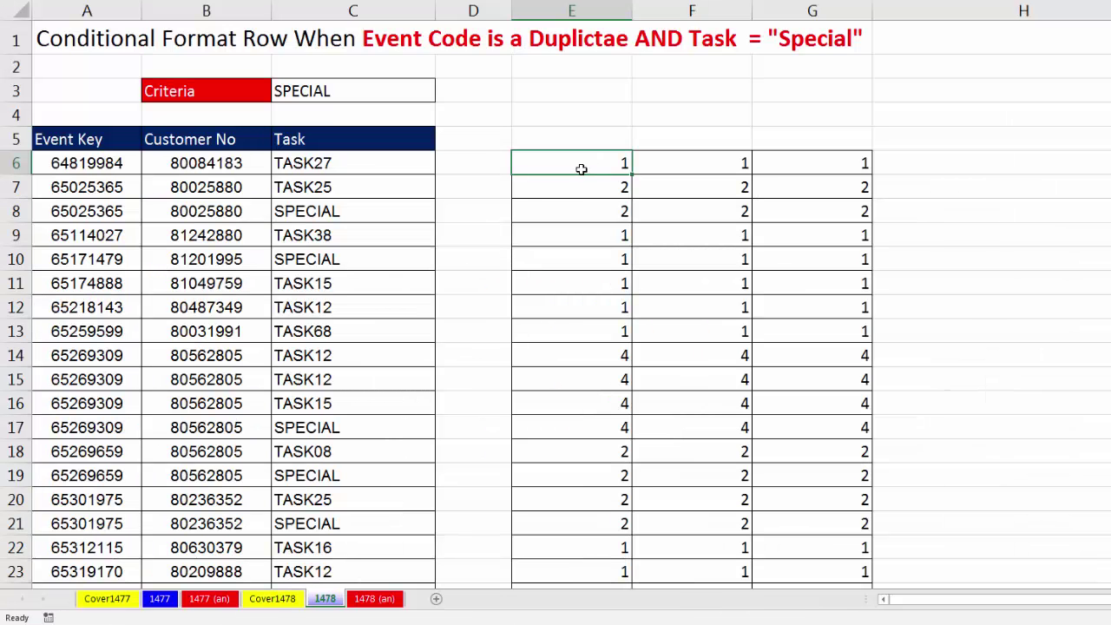
{"action": "left_click_drag", "start_coordinate": [604, 163], "coordinate": [779, 171]}
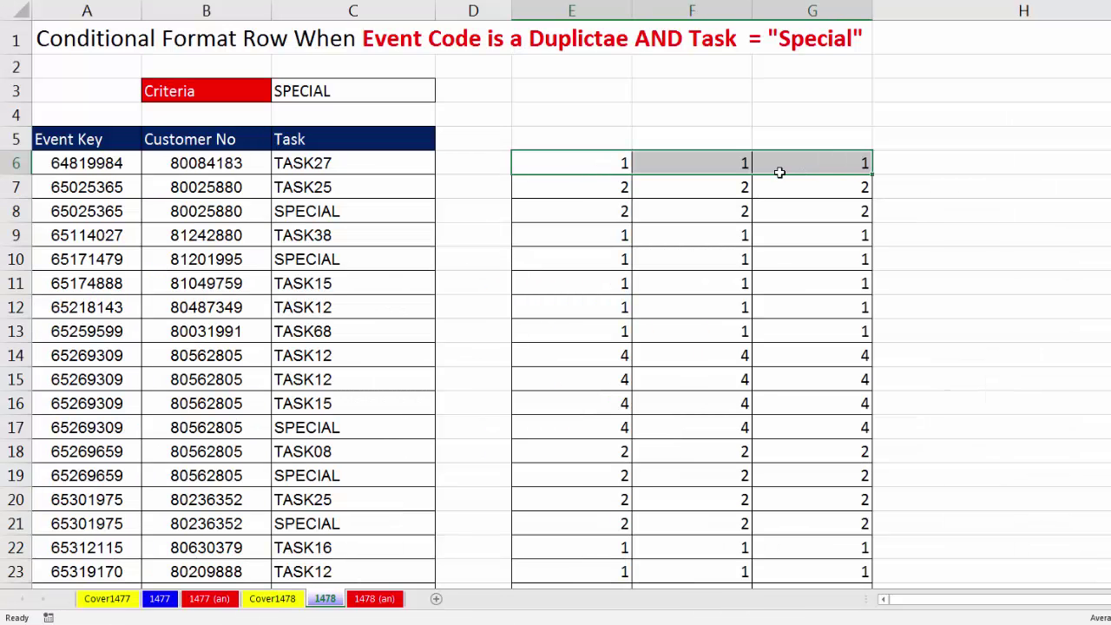
{"action": "left_click_drag", "start_coordinate": [600, 185], "coordinate": [807, 193]}
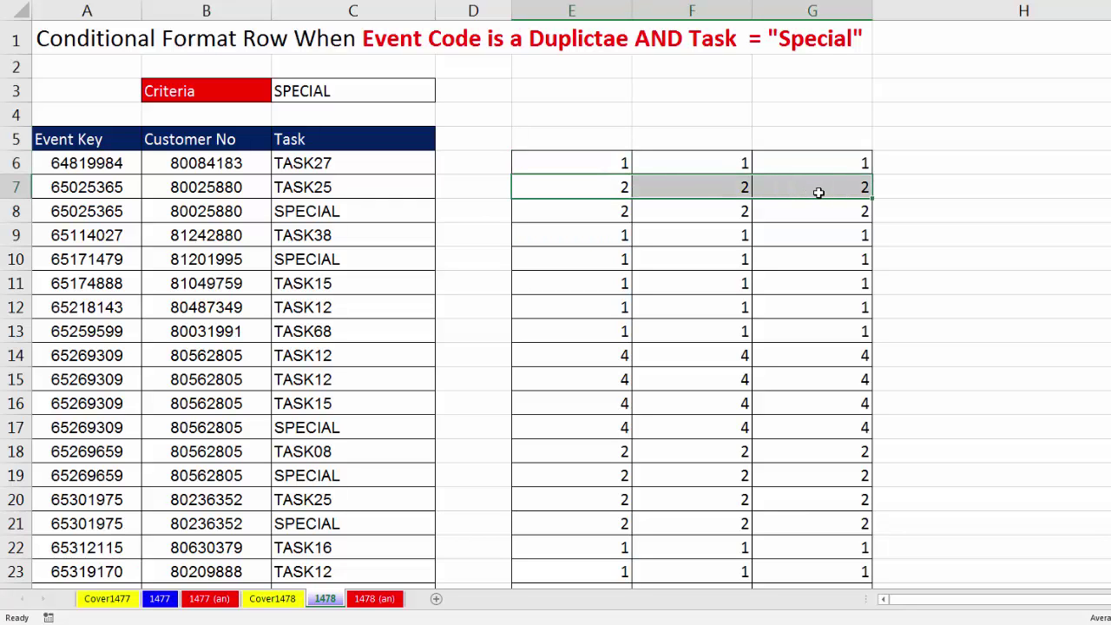
{"action": "key", "text": "Up"}
{"action": "key", "text": "Up"}
{"action": "key", "text": "Up"}
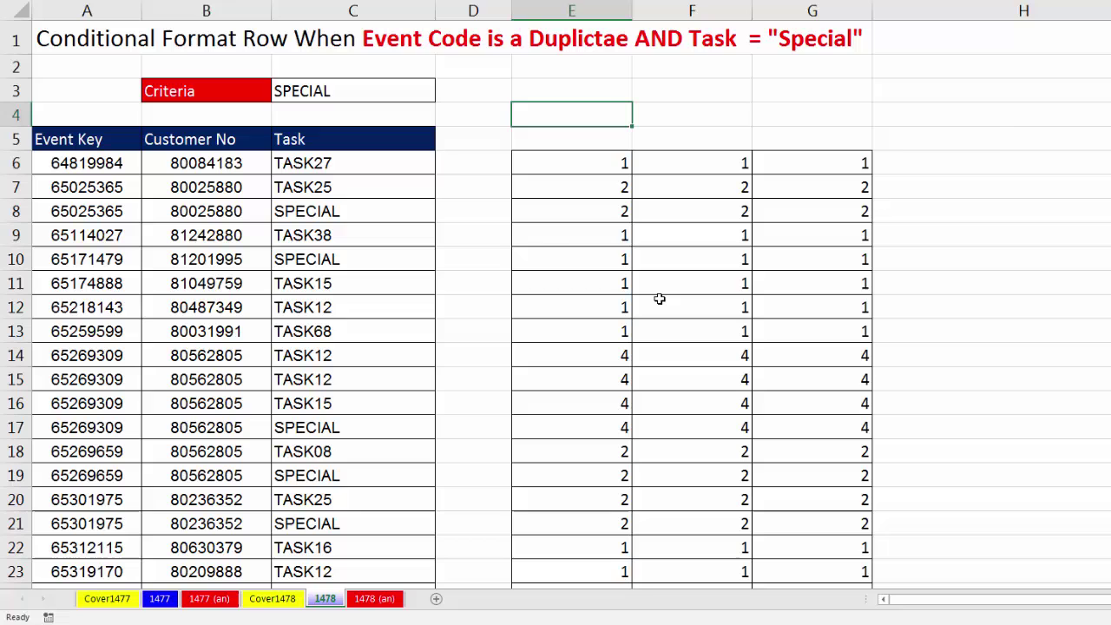
{"action": "type", "text": "=IF("}
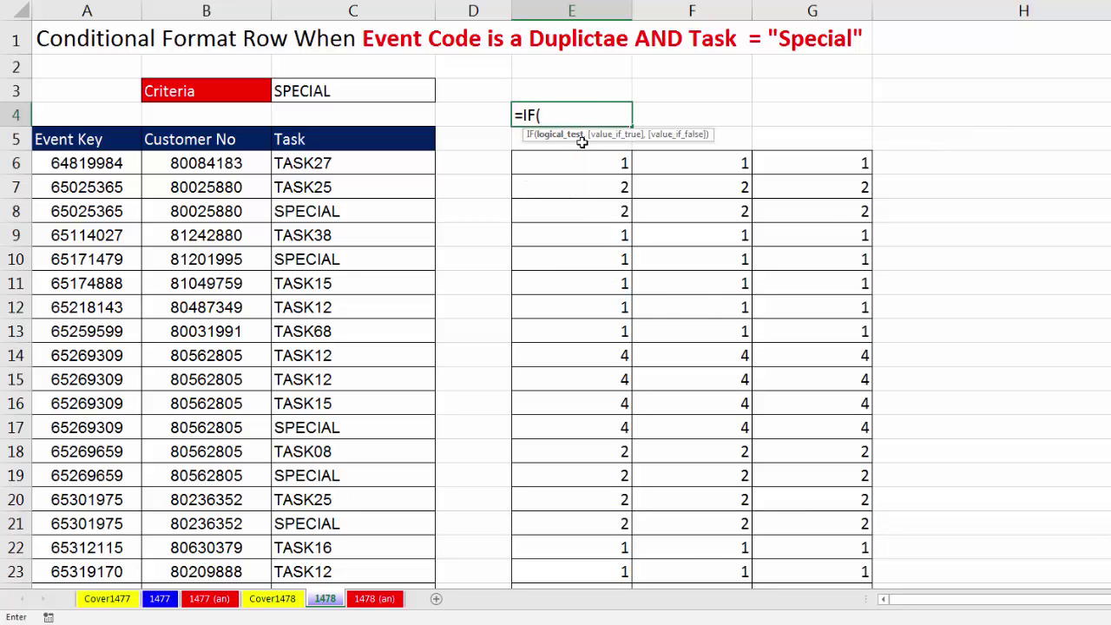
{"action": "key", "text": "Escape"}
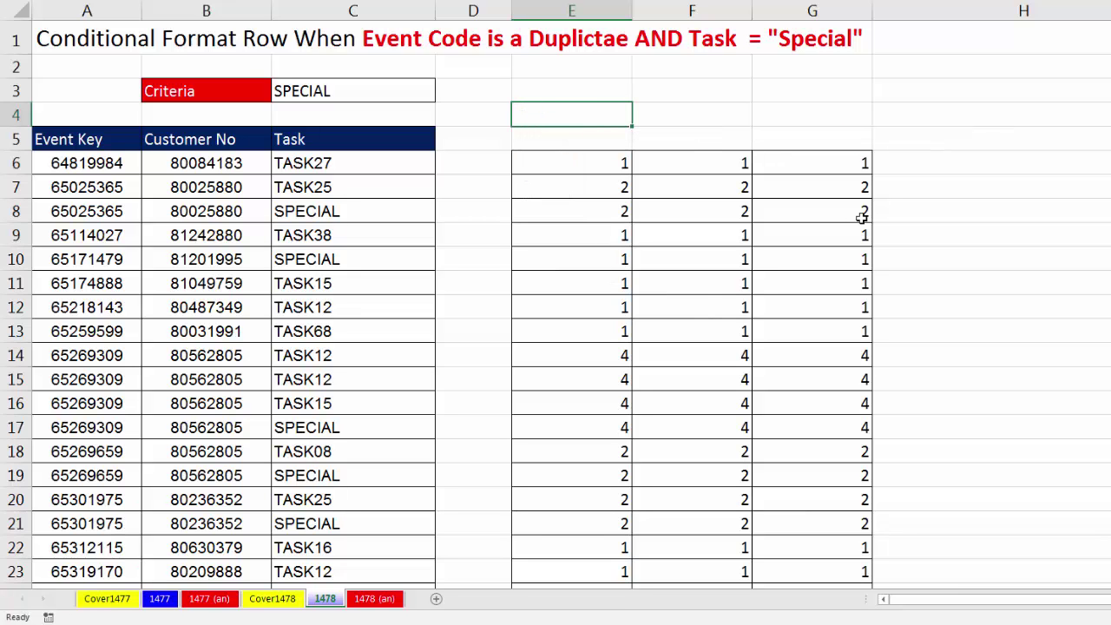
{"action": "type", "text": "=an"}
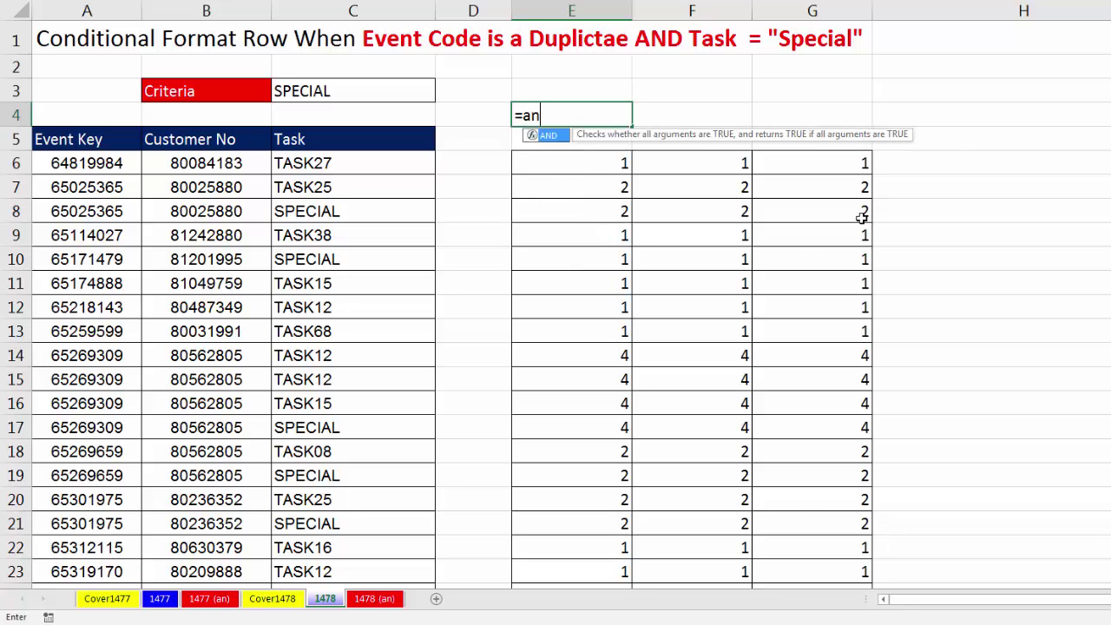
{"action": "key", "text": "Tab"}
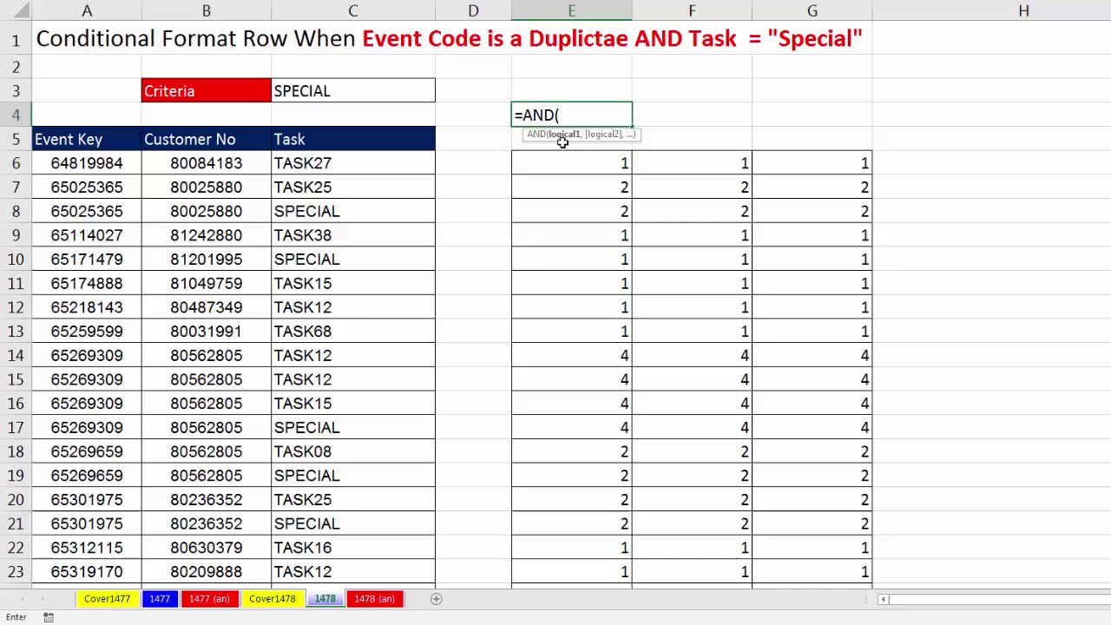
{"action": "key", "text": "BackSpace"}
{"action": "key", "text": "BackSpace"}
{"action": "key", "text": "BackSpace"}
{"action": "key", "text": "BackSpace"}
{"action": "key", "text": "BackSpace"}
{"action": "key", "text": "Return"}
{"action": "left_click_drag", "start_coordinate": [607, 165], "coordinate": [808, 171]}
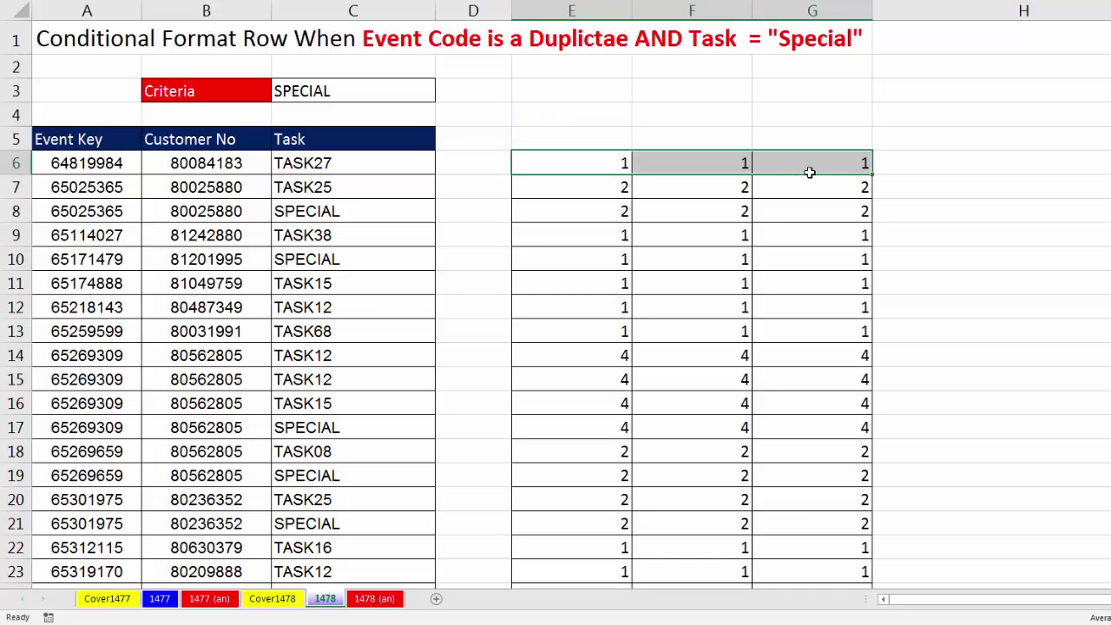
{"action": "left_click_drag", "start_coordinate": [544, 241], "coordinate": [851, 328]}
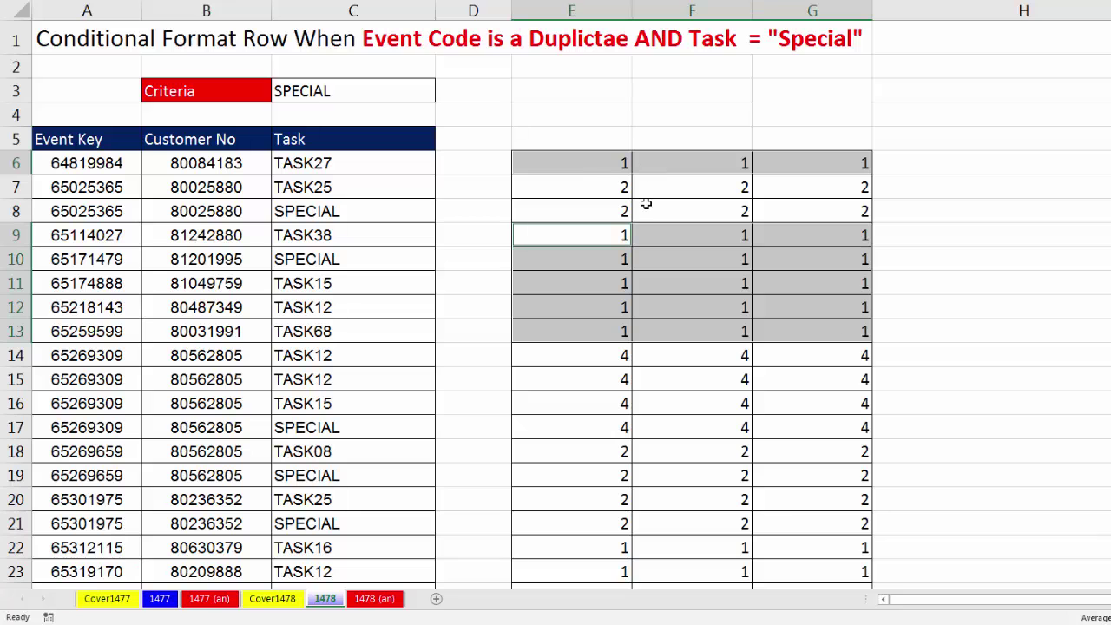
Step: Append -1 to the E6 COUNTIFS formula and fill it across to G6 and down the table
{"action": "left_click", "coordinate": [593, 169]}
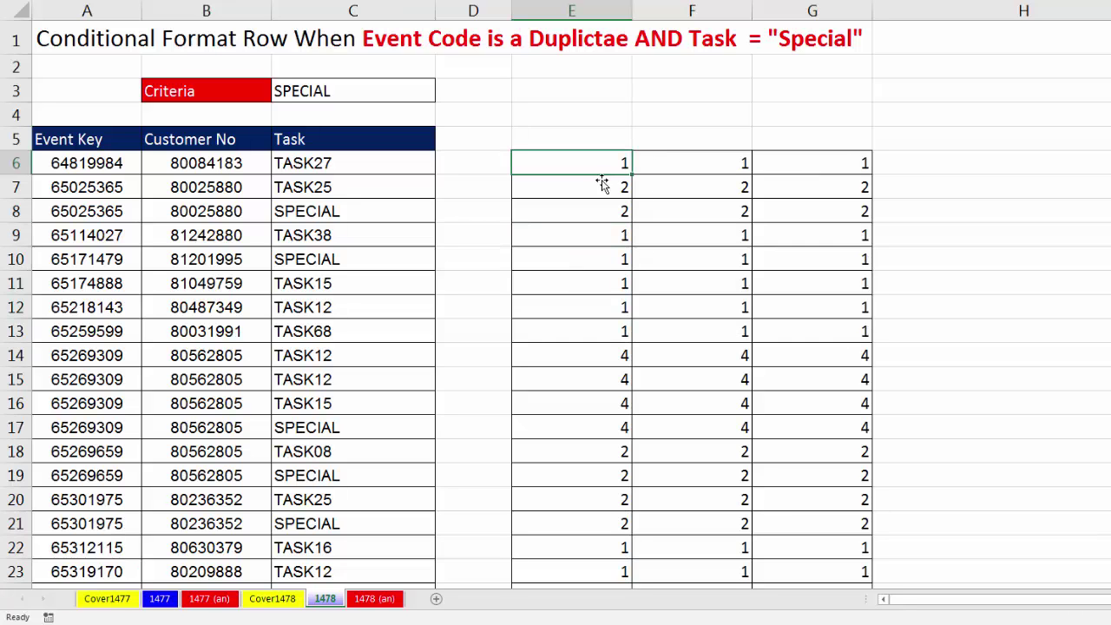
{"action": "key", "text": "F2"}
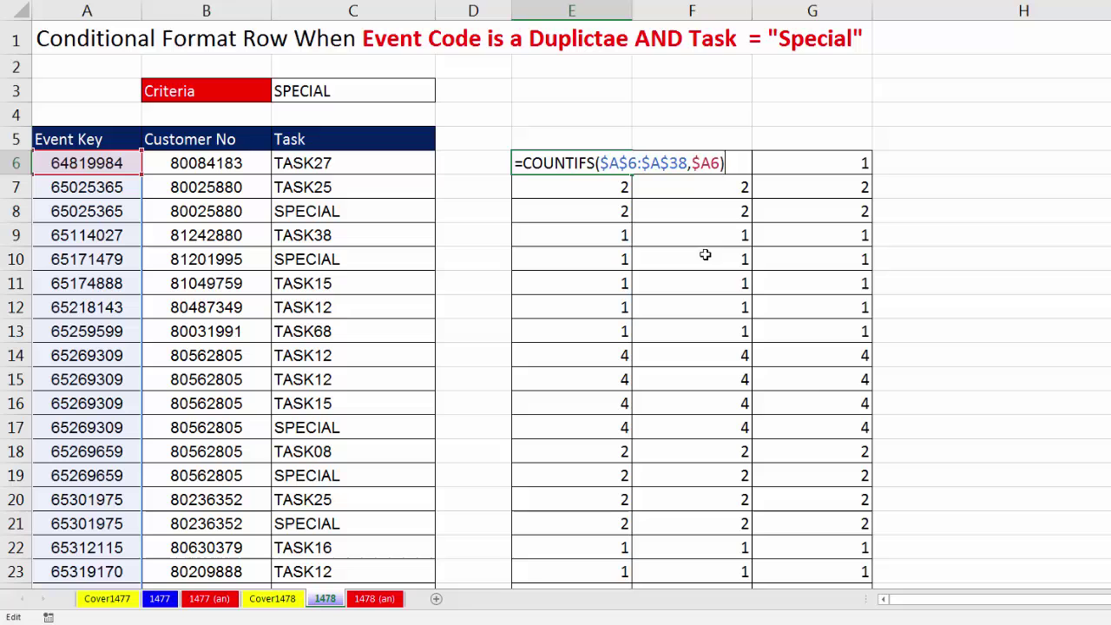
{"action": "type", "text": "-"}
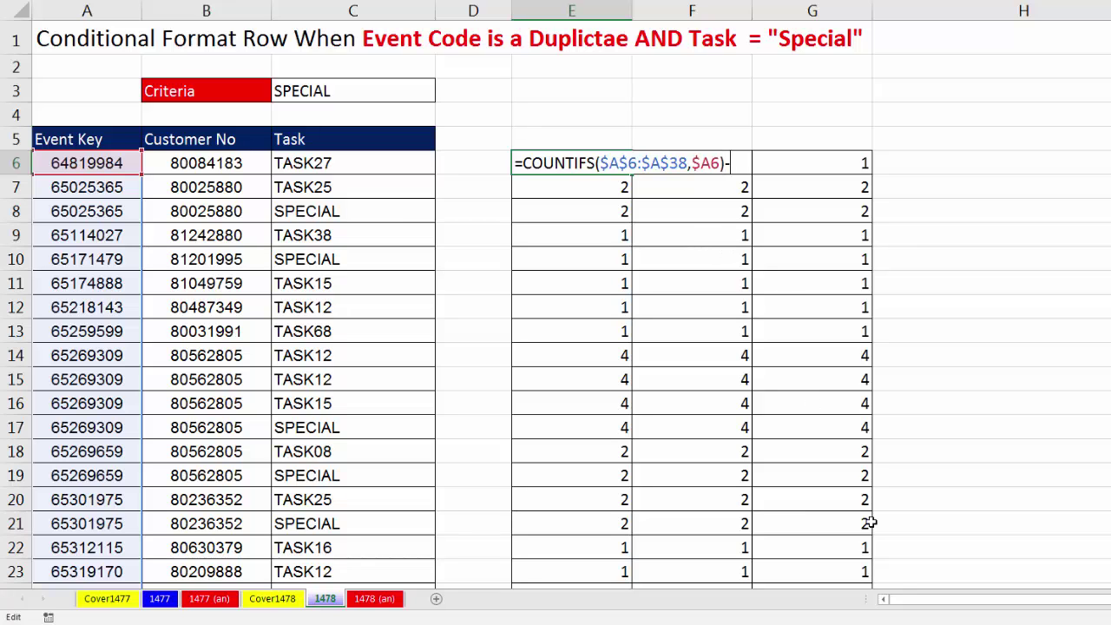
{"action": "type", "text": "1"}
{"action": "key", "text": "ctrl+Return"}
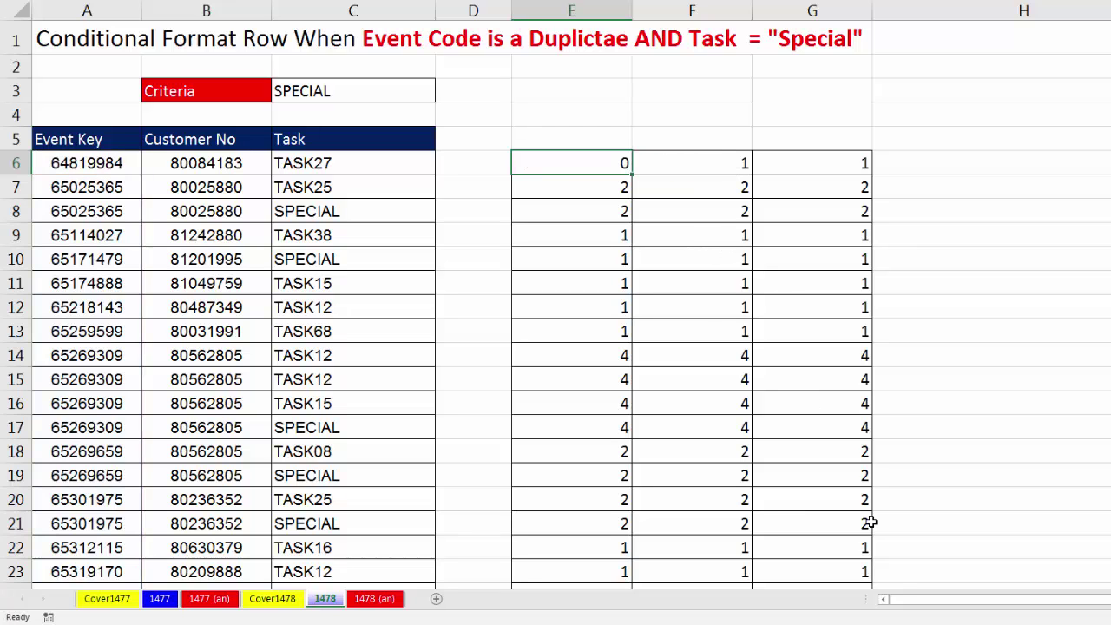
{"action": "left_click_drag", "start_coordinate": [631, 175], "coordinate": [856, 178]}
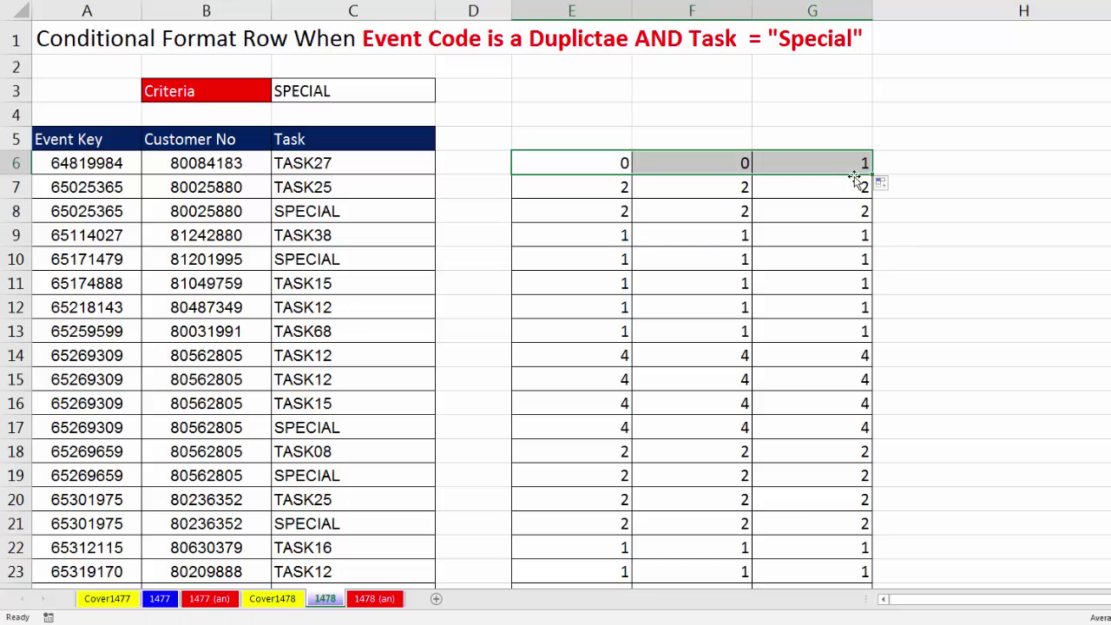
{"action": "double_click", "coordinate": [871, 174]}
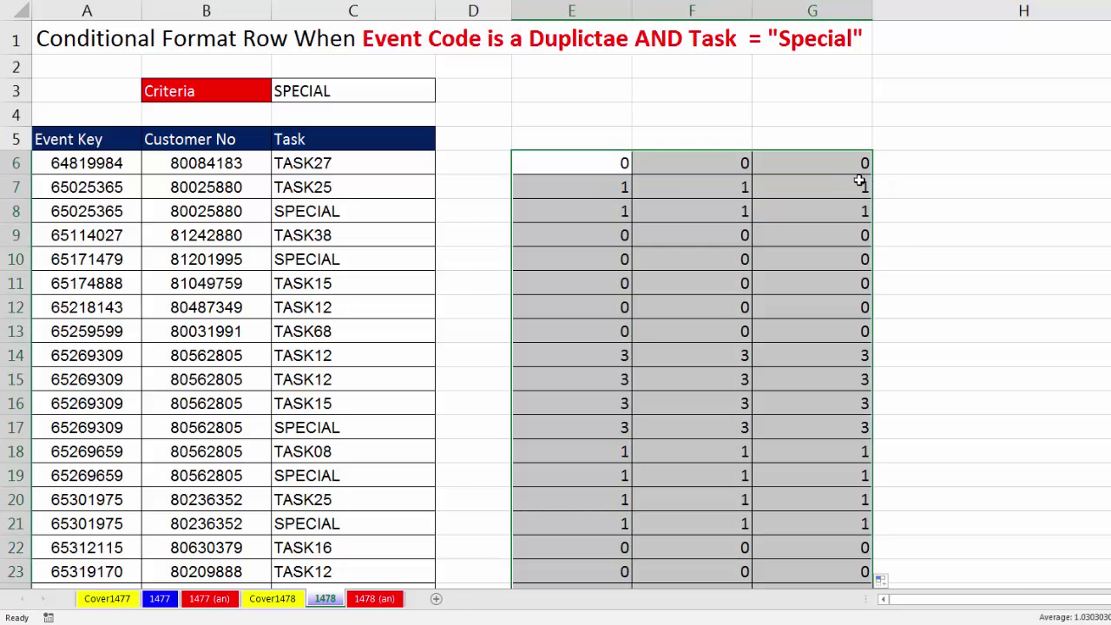
Step: Select the reduced counts for rows 6 to 17 to compare duplicate keys
{"action": "left_click_drag", "start_coordinate": [623, 157], "coordinate": [807, 172]}
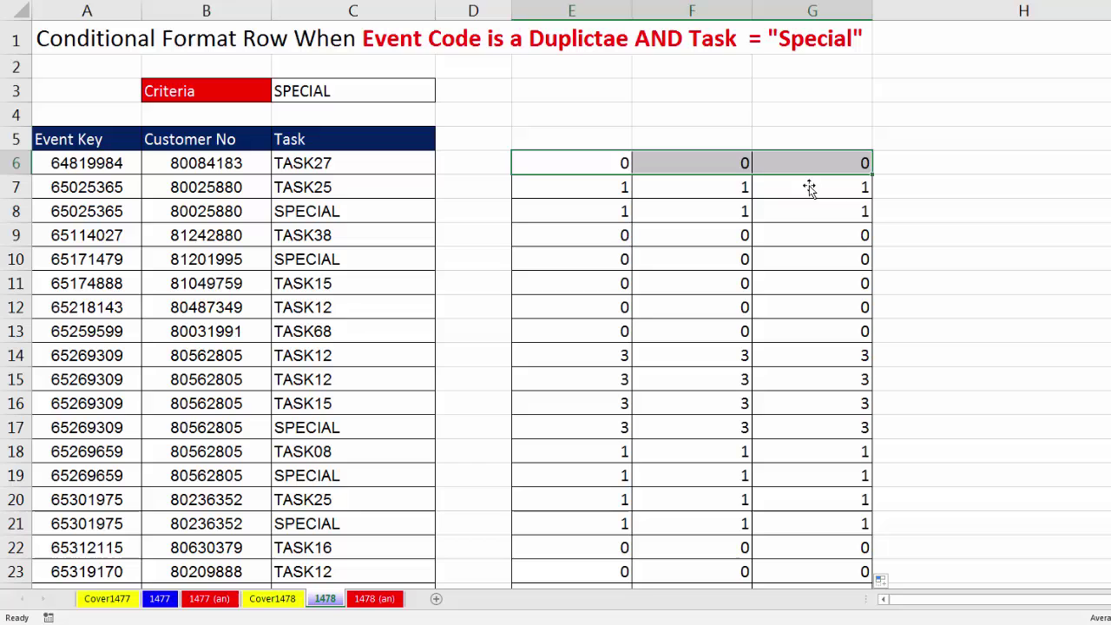
{"action": "left_click_drag", "start_coordinate": [583, 239], "coordinate": [865, 333]}
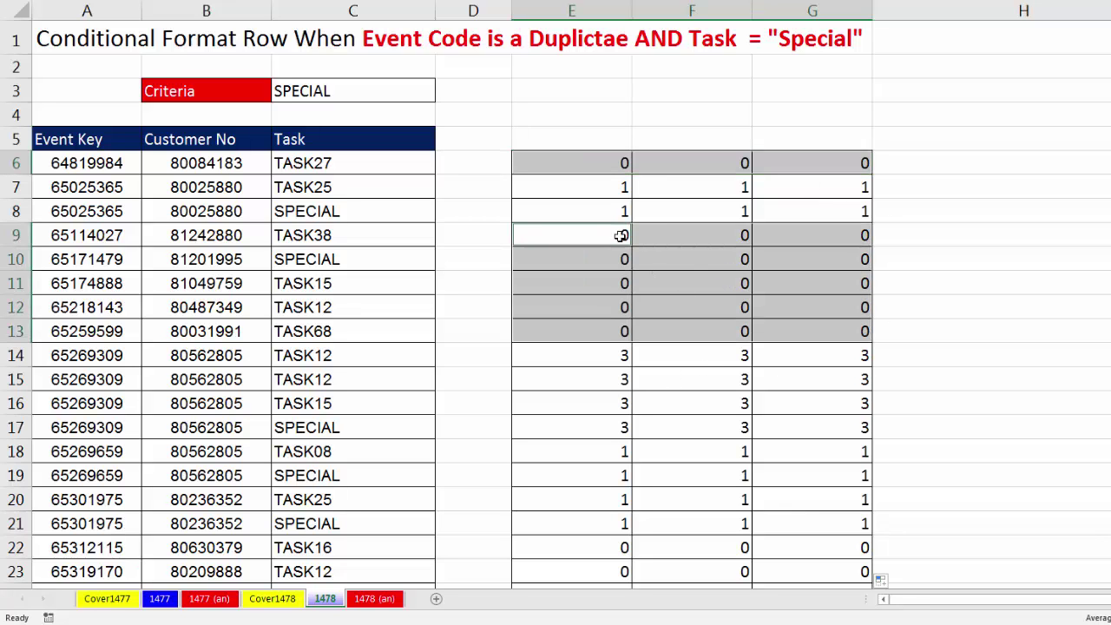
{"action": "left_click_drag", "start_coordinate": [581, 187], "coordinate": [844, 217]}
{"action": "left_click_drag", "start_coordinate": [589, 351], "coordinate": [821, 426], "text": "ctrl"}
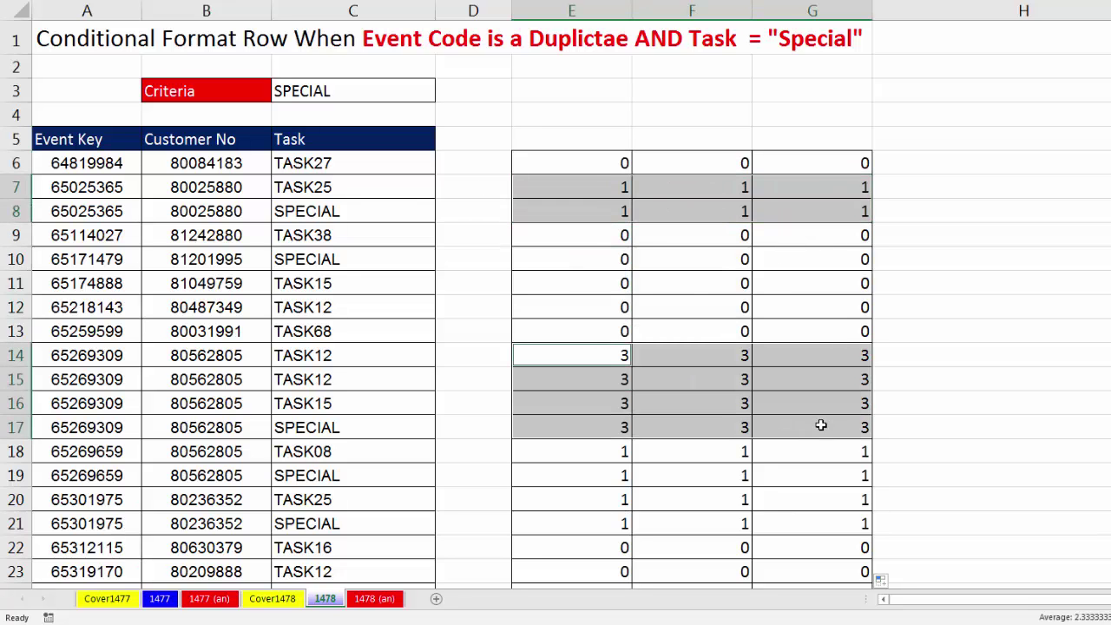
Step: Wrap E6's COUNTIFS(...)-1 formula in AND and start a second argument
{"action": "left_click", "coordinate": [590, 160]}
{"action": "key", "text": "F2"}
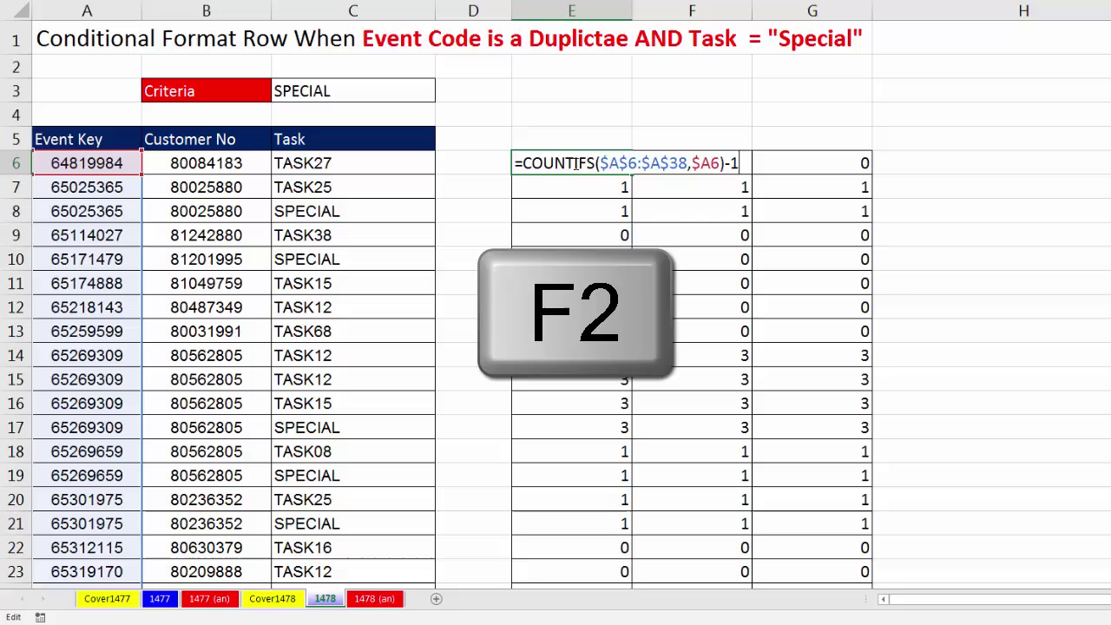
{"action": "left_click", "coordinate": [523, 162]}
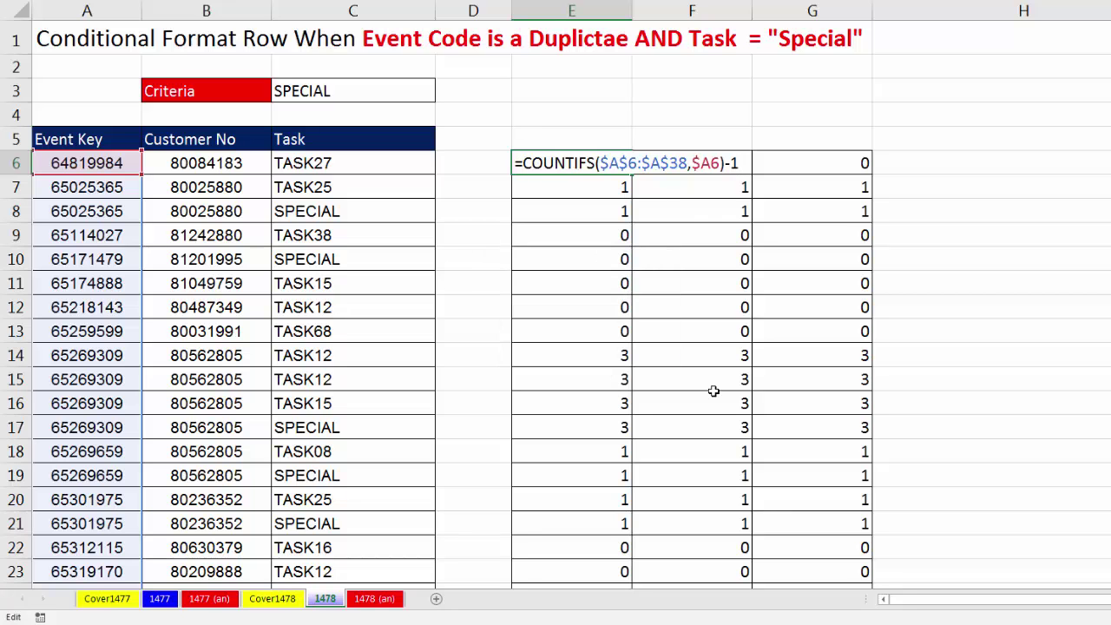
{"action": "type", "text": "and"}
{"action": "key", "text": "Tab"}
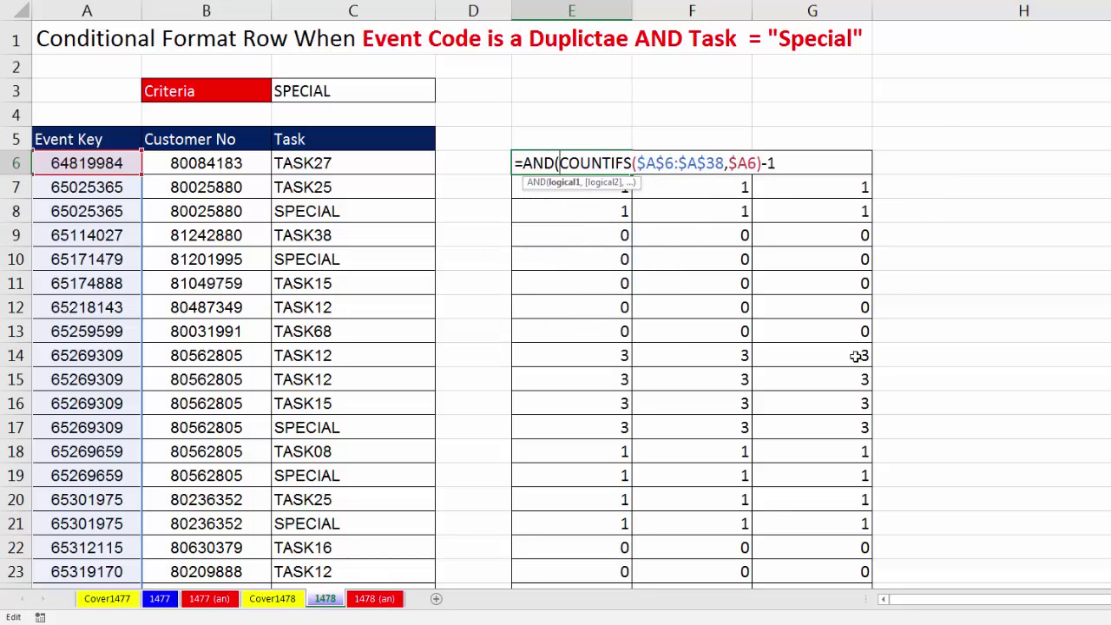
{"action": "left_click", "coordinate": [564, 183]}
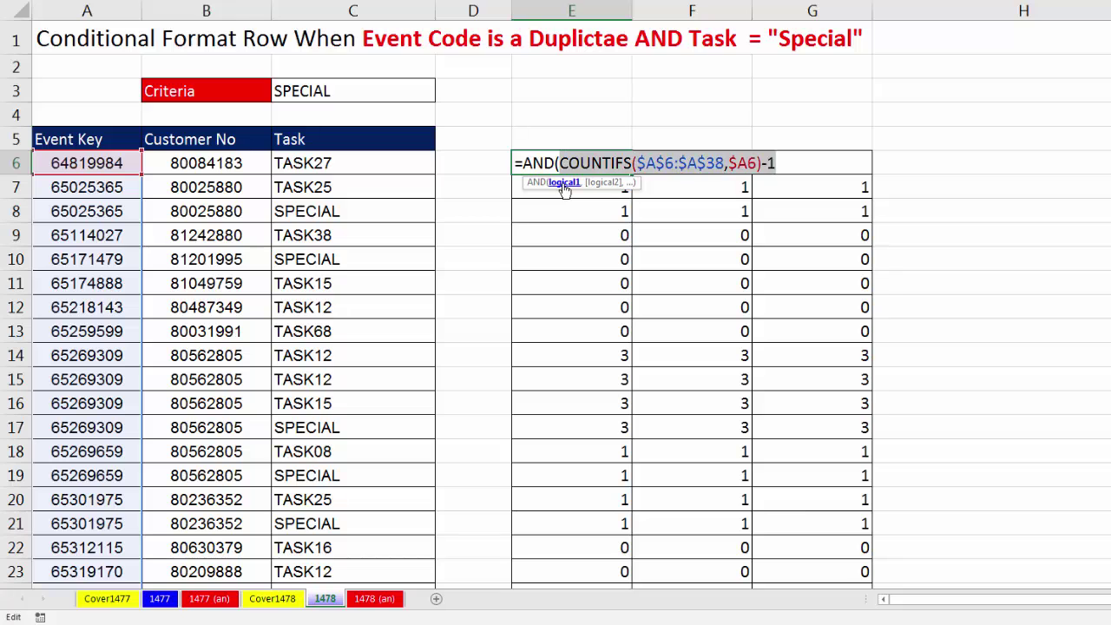
{"action": "left_click", "coordinate": [795, 166]}
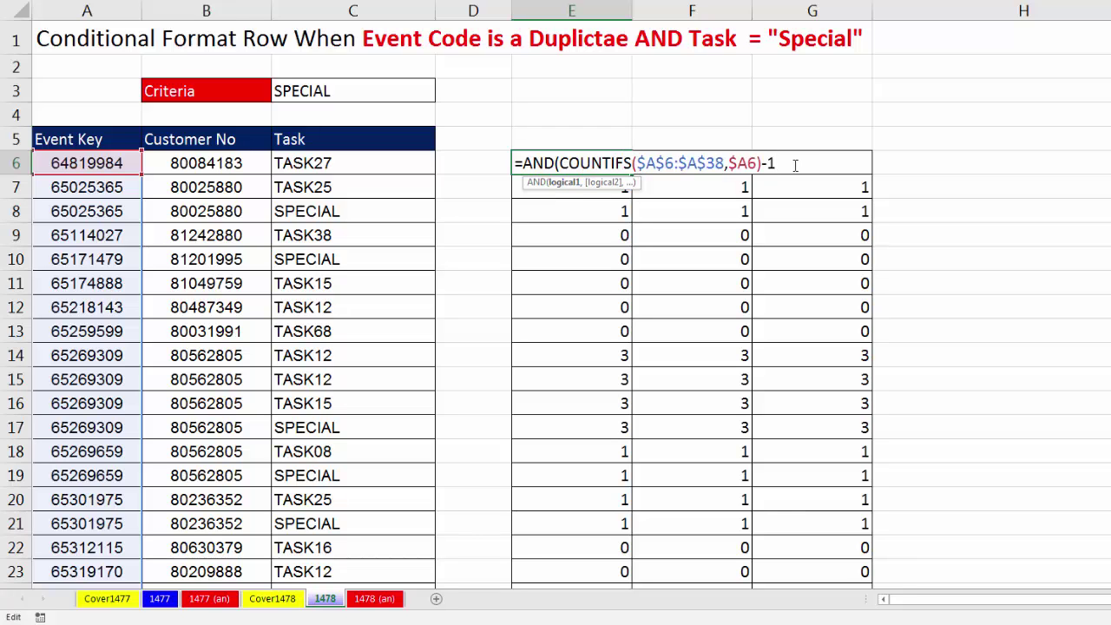
{"action": "type", "text": ","}
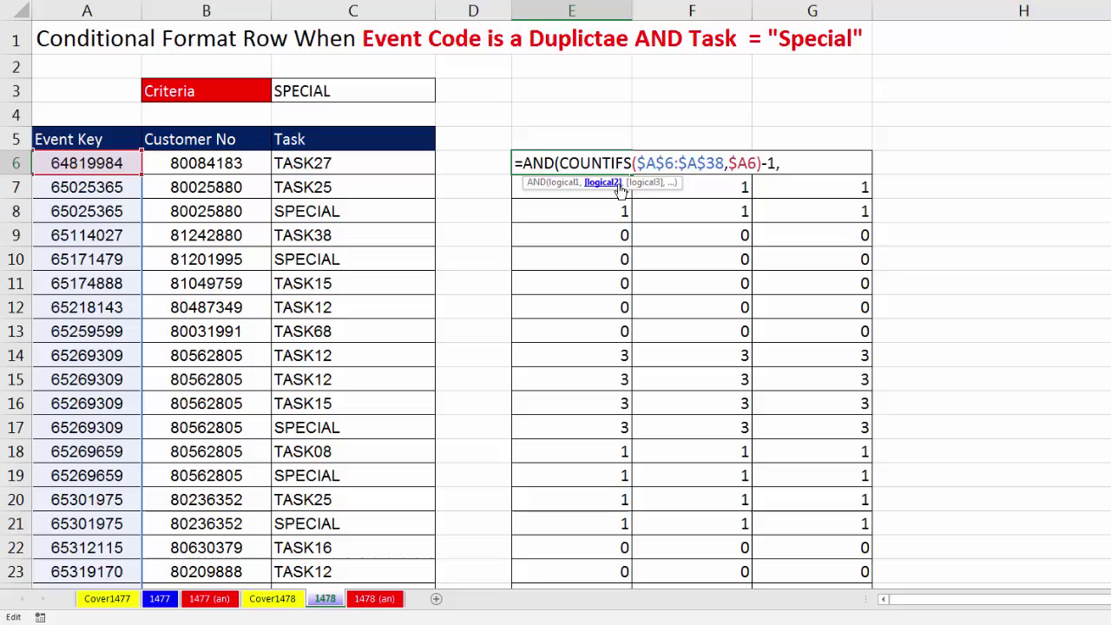
Step: Add the test $C6=$C$3 comparing the task to the SPECIAL criteria and commit
{"action": "left_click", "coordinate": [355, 166]}
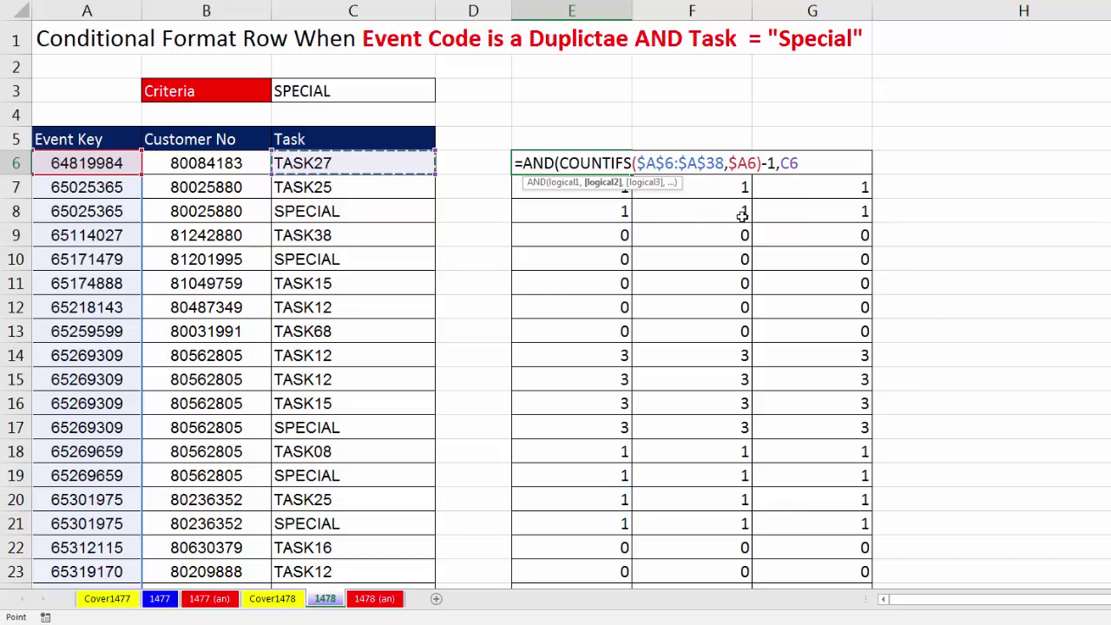
{"action": "key", "text": "F4"}
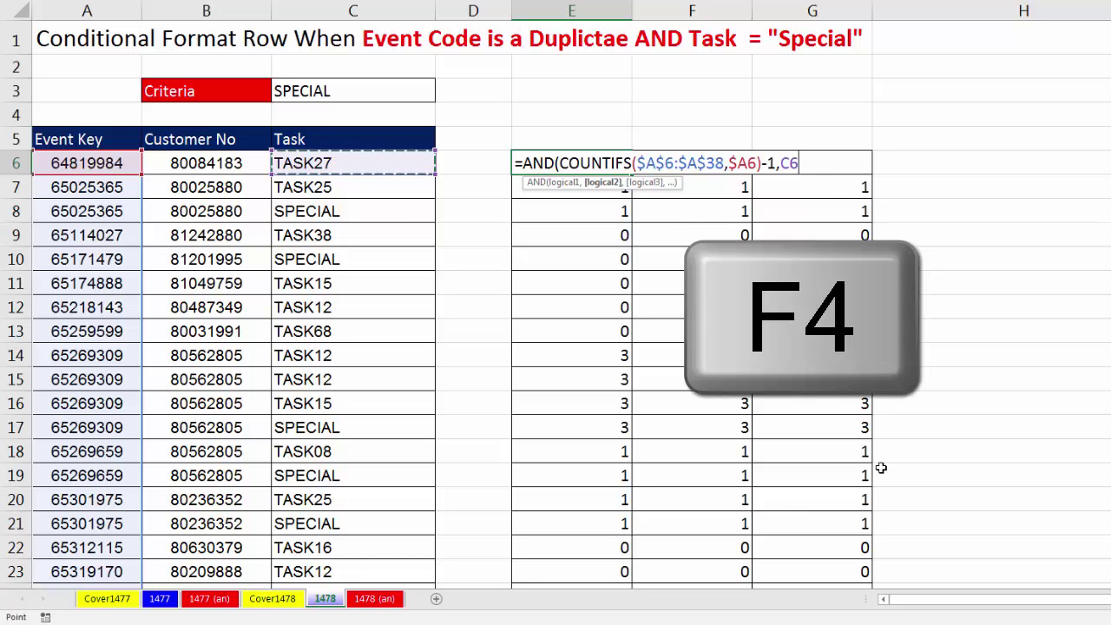
{"action": "key", "text": "F4"}
{"action": "key", "text": "F4"}
{"action": "key", "text": "F4"}
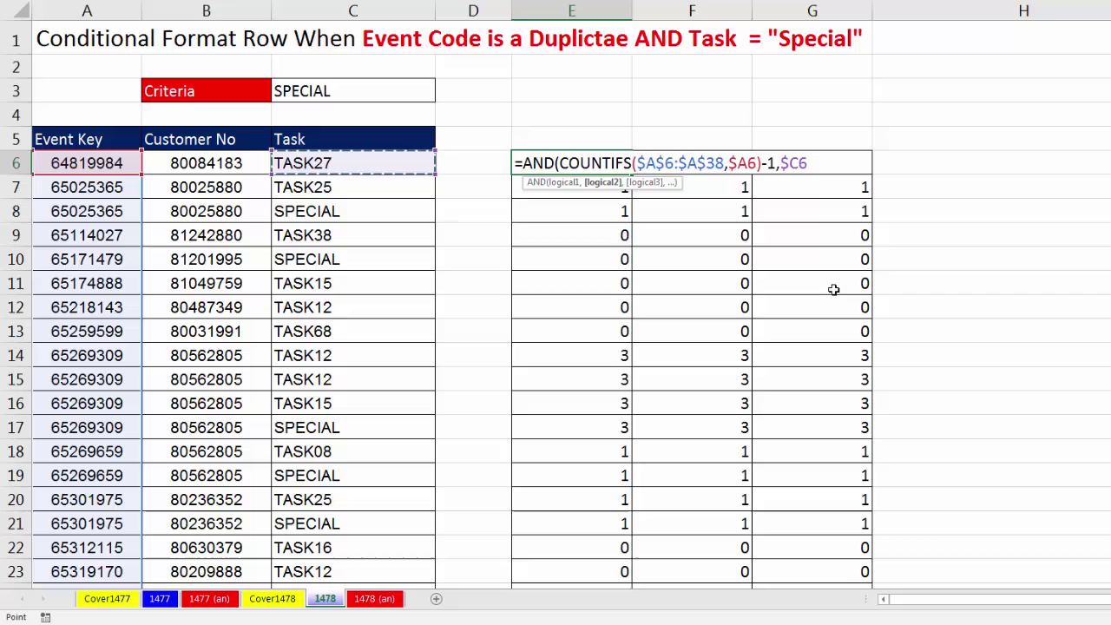
{"action": "type", "text": "="}
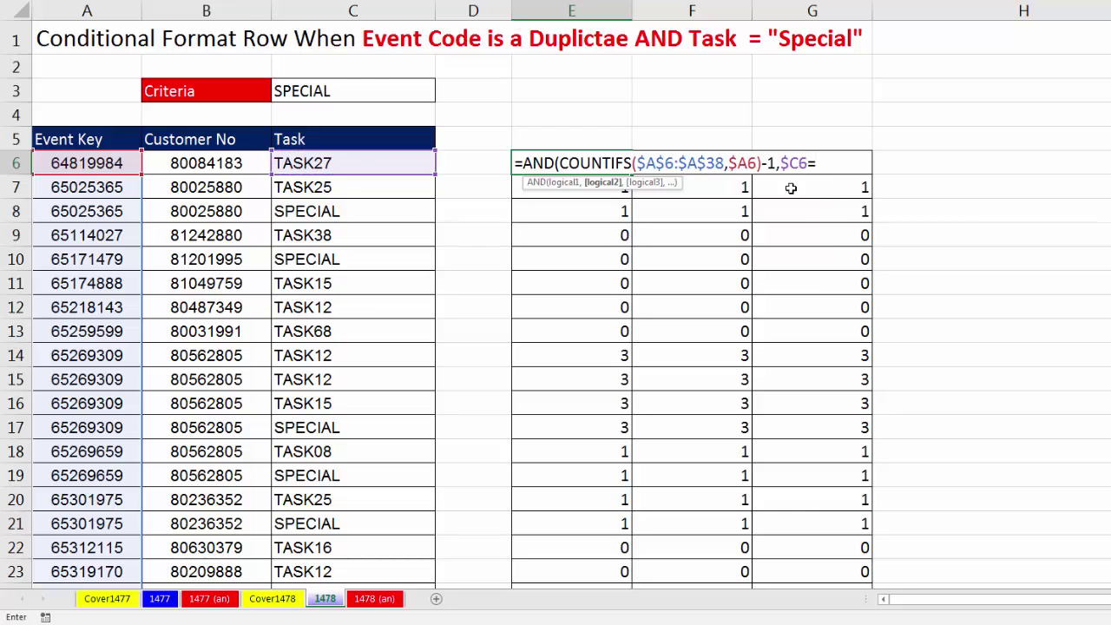
{"action": "left_click", "coordinate": [353, 88]}
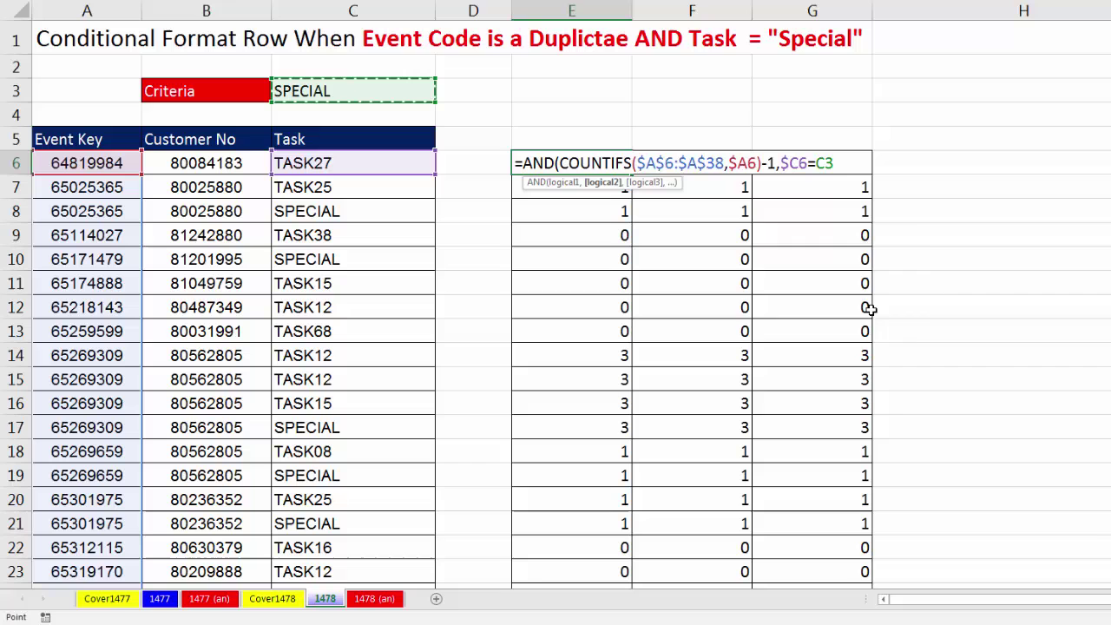
{"action": "key", "text": "F4"}
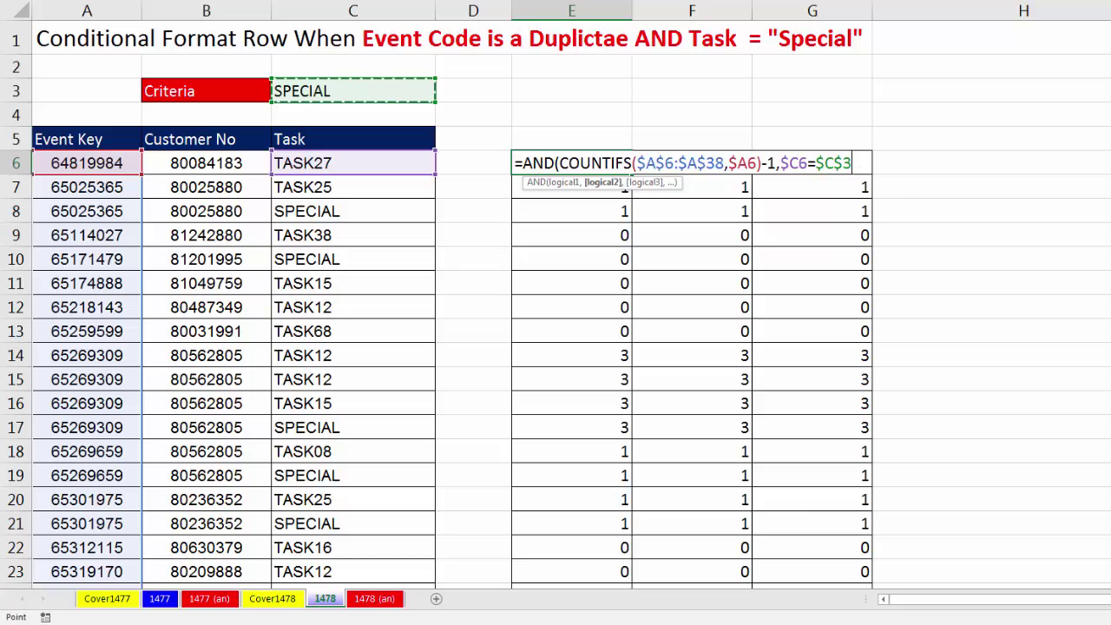
{"action": "type", "text": ")"}
{"action": "key", "text": "ctrl+Return"}
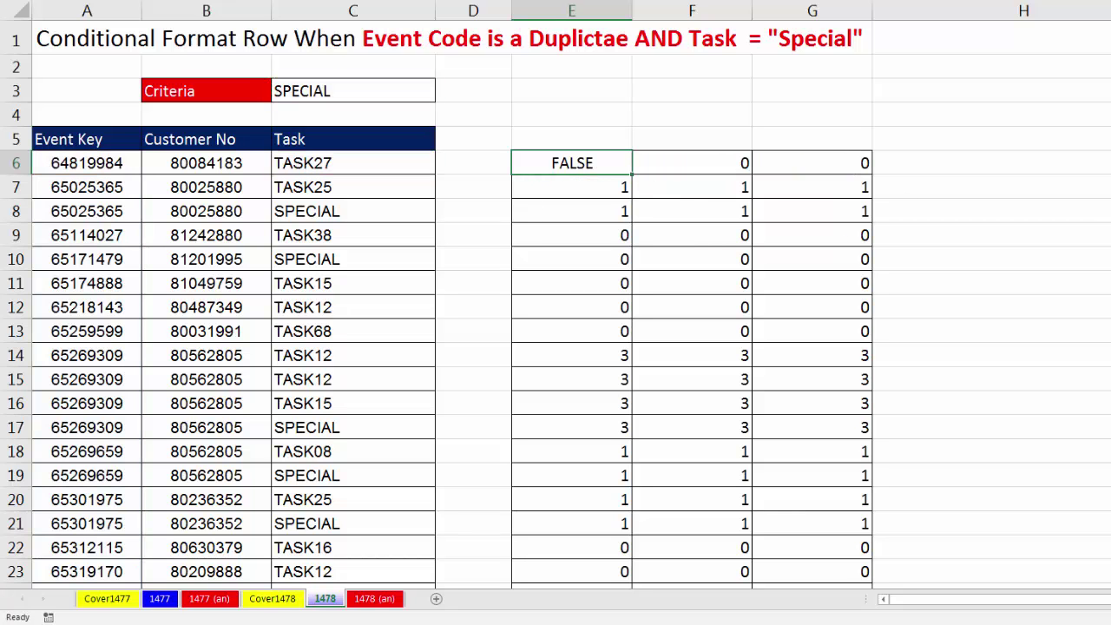
Step: Copy the AND formula across to G6 and down the table, then mark row 8's TRUE results
{"action": "left_click_drag", "start_coordinate": [631, 174], "coordinate": [873, 174]}
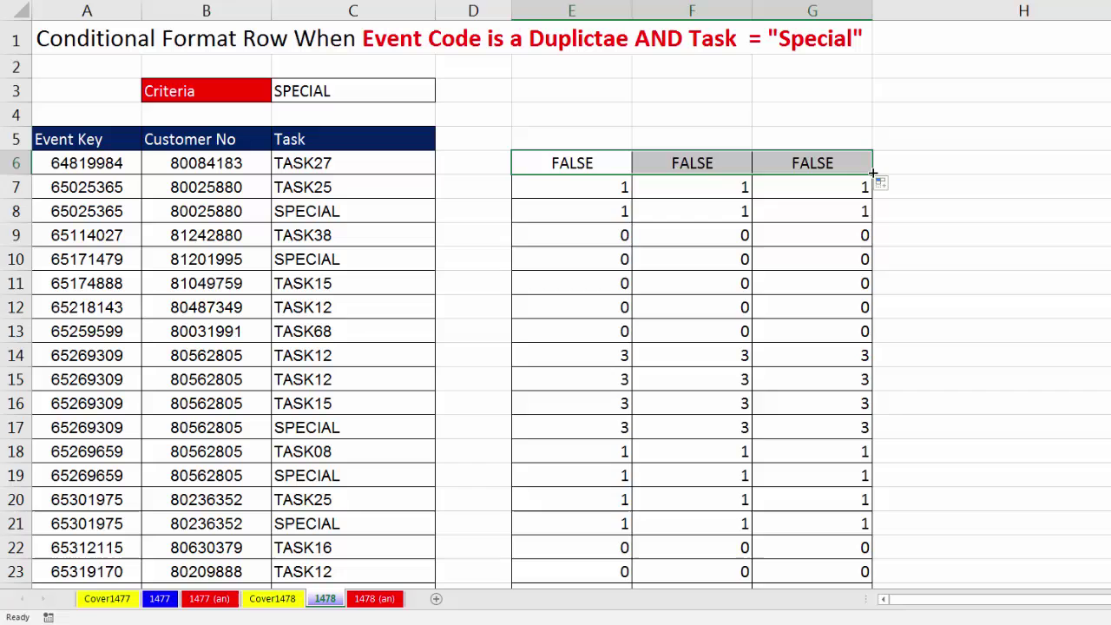
{"action": "double_click", "coordinate": [873, 174]}
{"action": "left_click", "coordinate": [573, 211]}
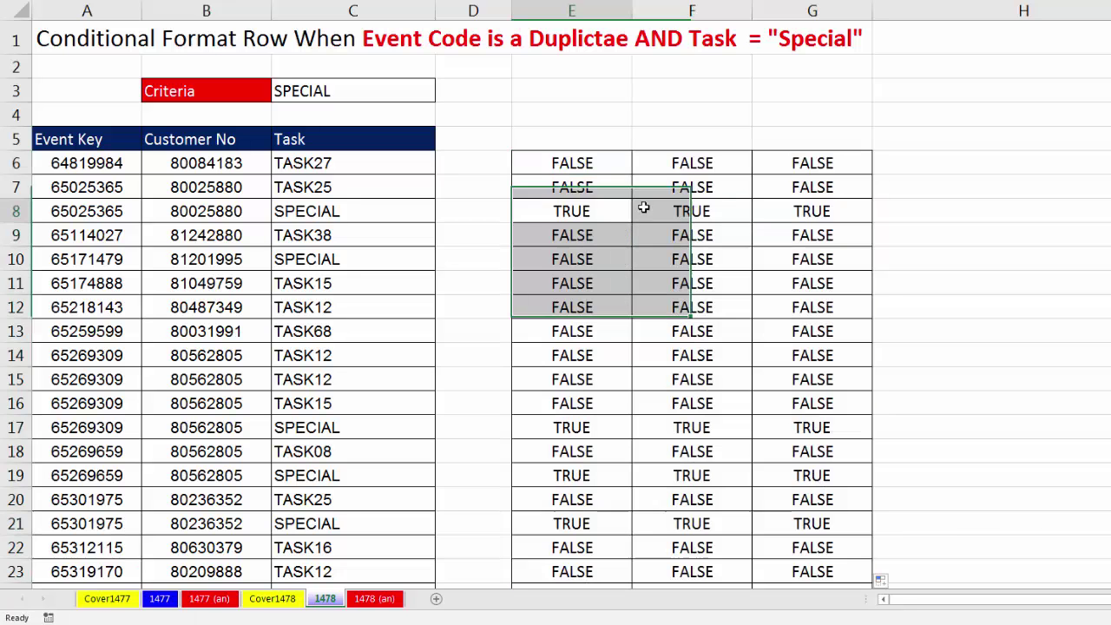
{"action": "left_click_drag", "start_coordinate": [643, 207], "coordinate": [797, 201]}
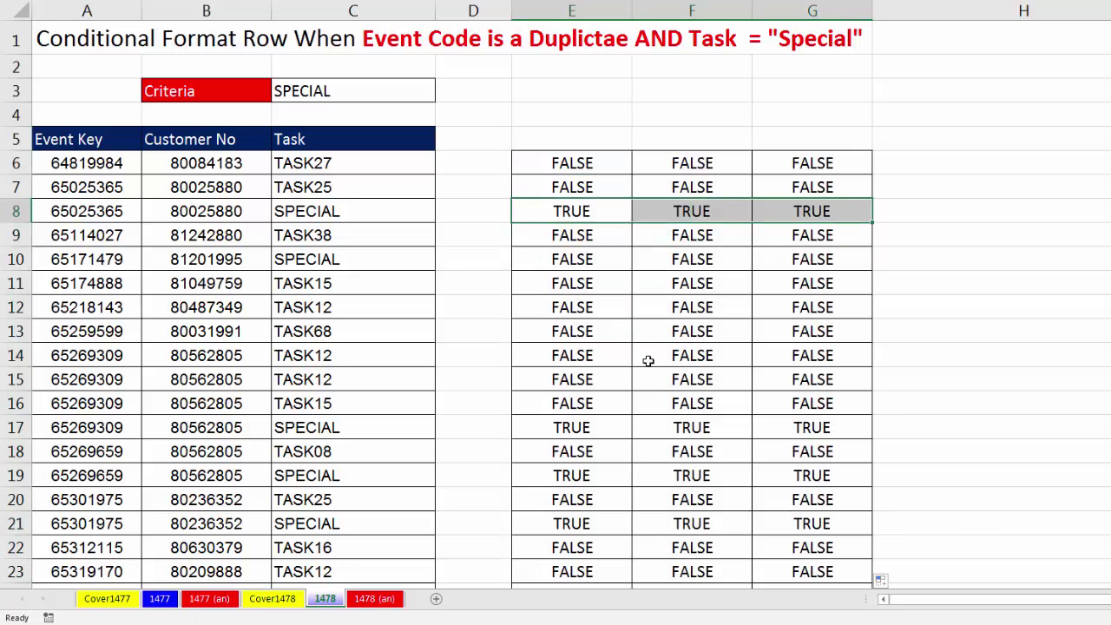
Step: Mark rows 17 and 16 with their results to compare the TRUE/FALSE outcomes
{"action": "left_click_drag", "start_coordinate": [81, 422], "coordinate": [853, 426]}
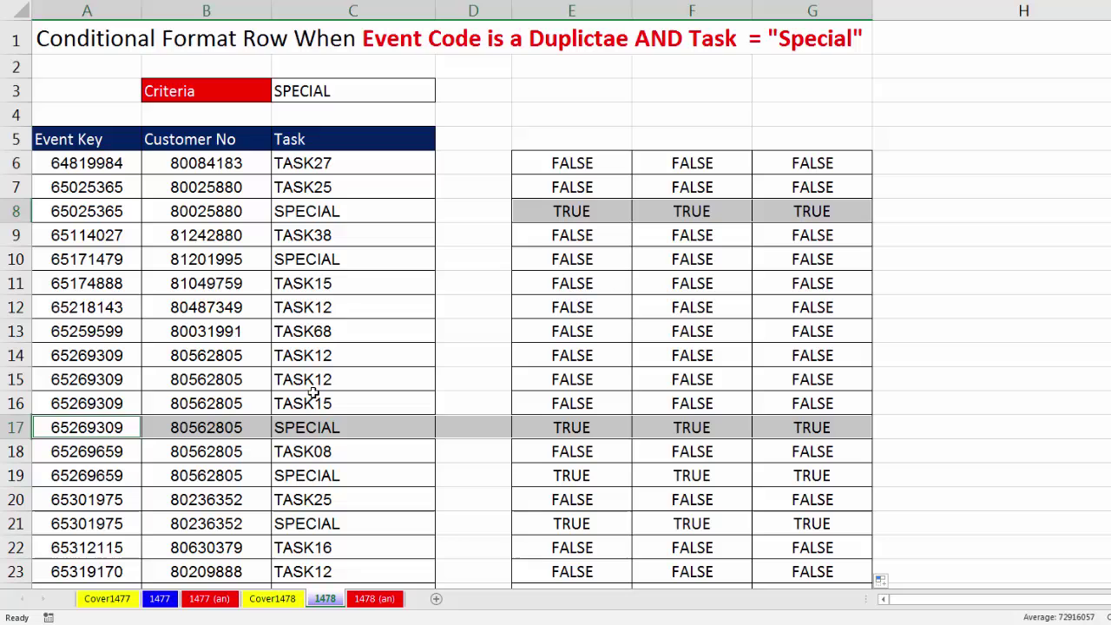
{"action": "left_click", "coordinate": [94, 401]}
{"action": "left_click_drag", "start_coordinate": [94, 402], "coordinate": [546, 405]}
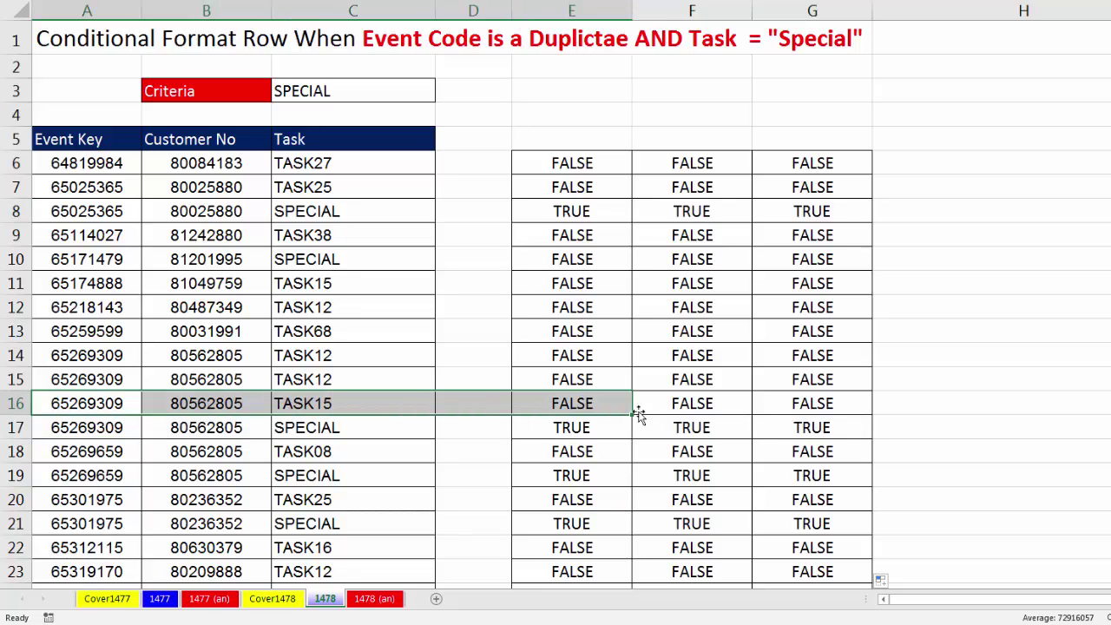
{"action": "left_click_drag", "start_coordinate": [814, 401], "coordinate": [814, 403]}
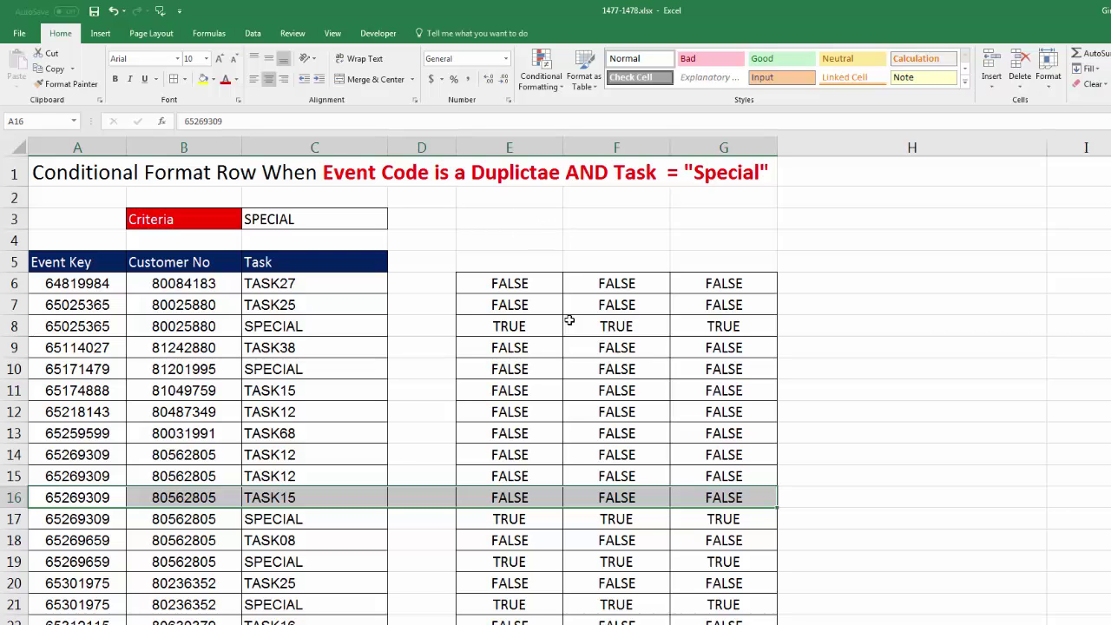
Step: Copy the full text of E6's AND test formula without changing the cell
{"action": "left_click_drag", "start_coordinate": [504, 335], "coordinate": [714, 324]}
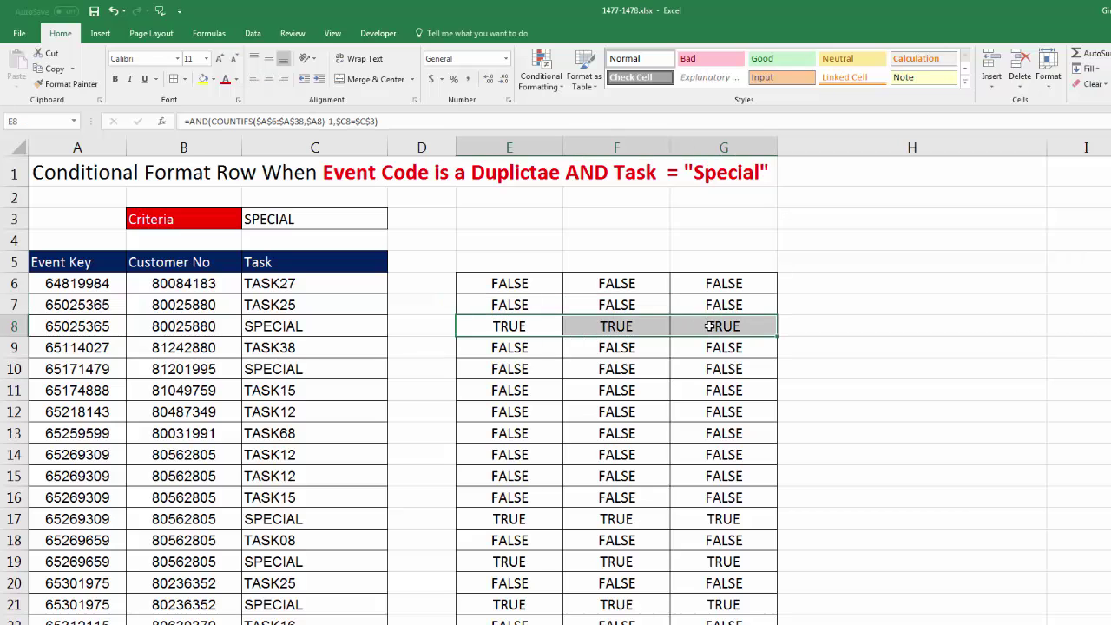
{"action": "left_click", "coordinate": [524, 283]}
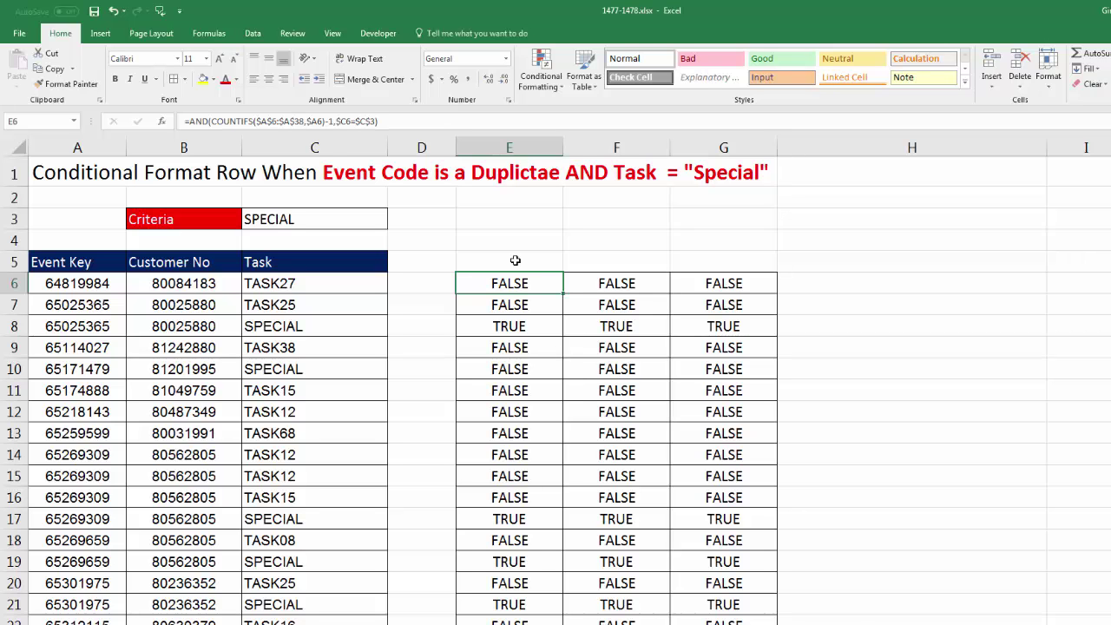
{"action": "key", "text": "F2"}
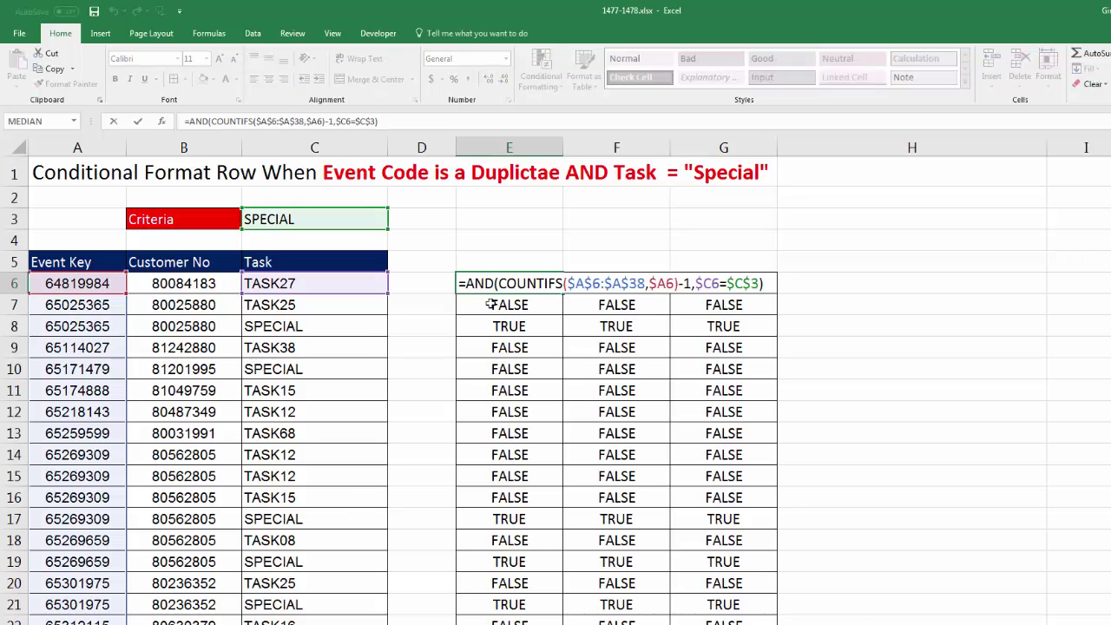
{"action": "left_click_drag", "start_coordinate": [459, 284], "coordinate": [852, 291]}
{"action": "key", "text": "ctrl+c"}
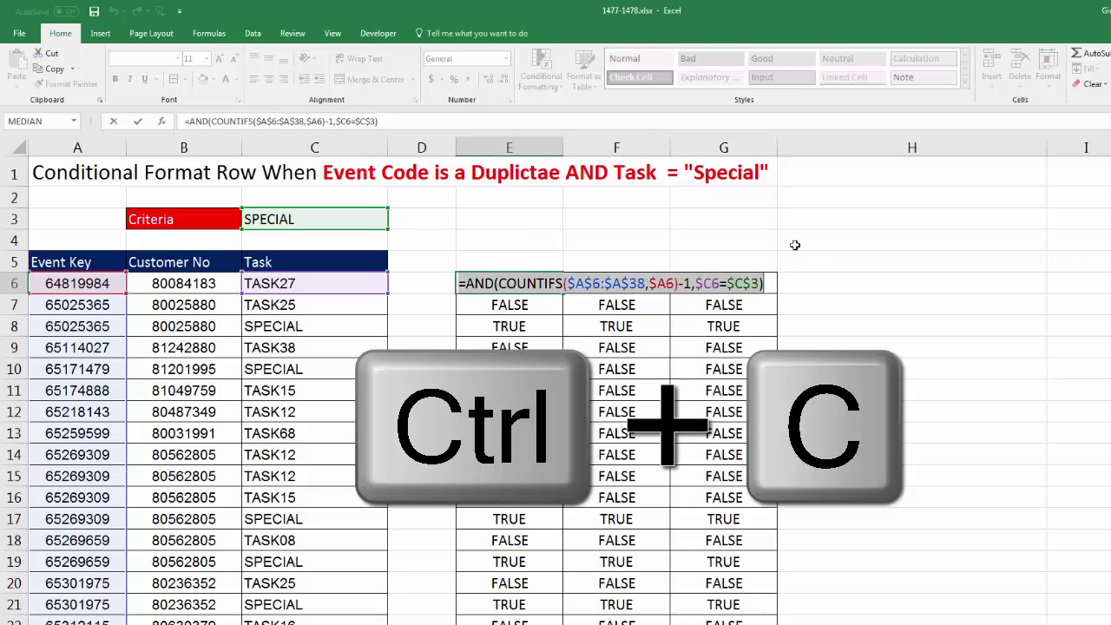
{"action": "key", "text": "Escape"}
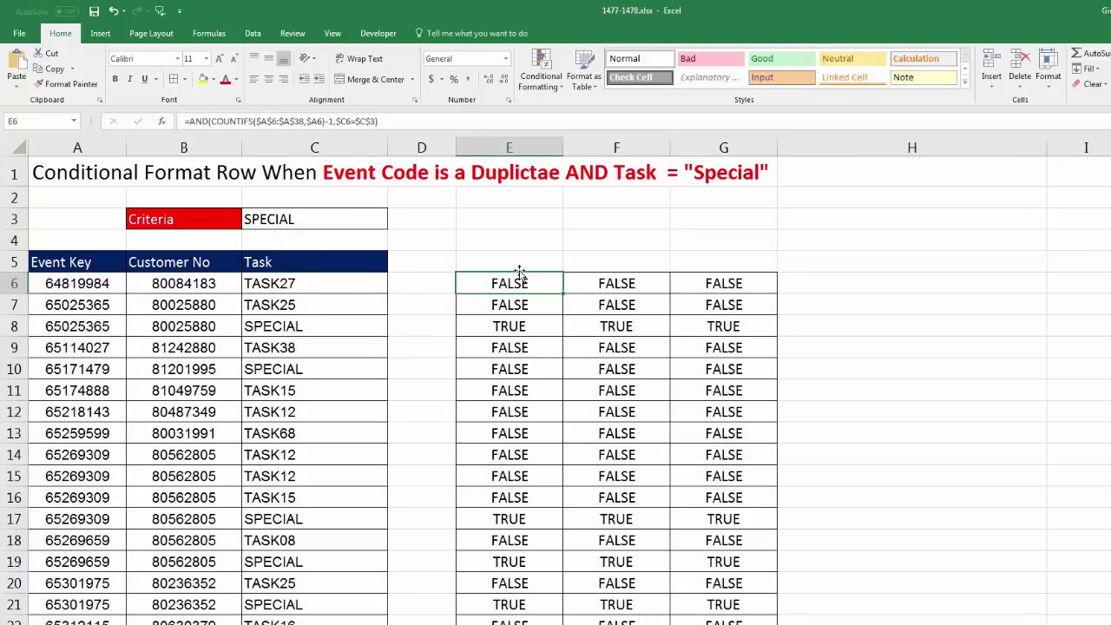
Step: Select the event table A6:C38 and bring its top back into view
{"action": "left_click_drag", "start_coordinate": [344, 289], "coordinate": [92, 350]}
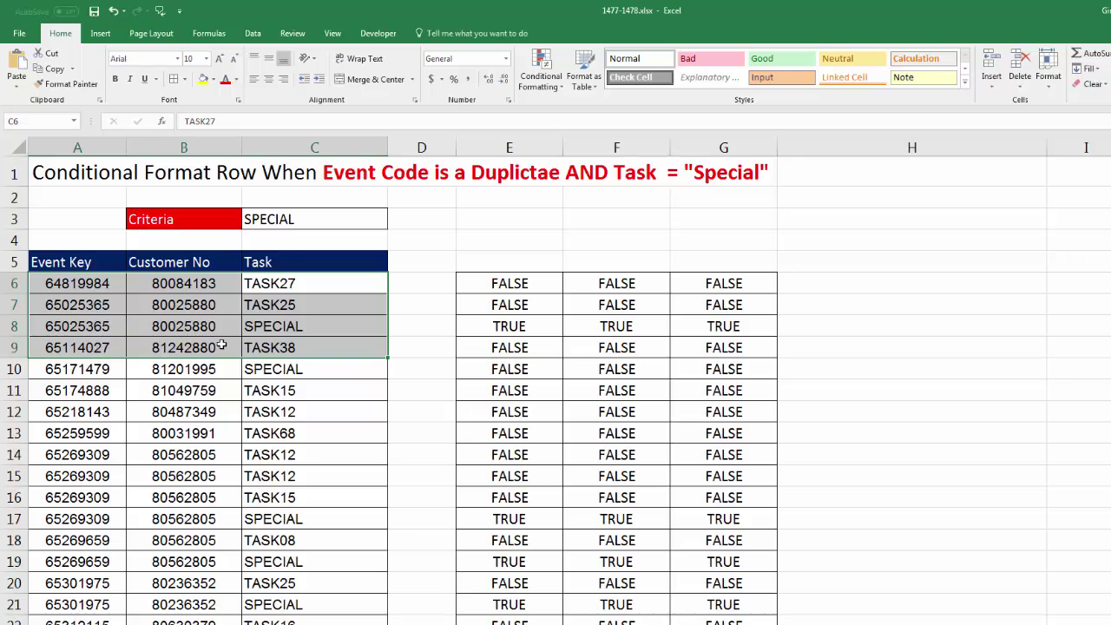
{"action": "left_click", "coordinate": [65, 281]}
{"action": "left_click_drag", "start_coordinate": [101, 277], "coordinate": [281, 624]}
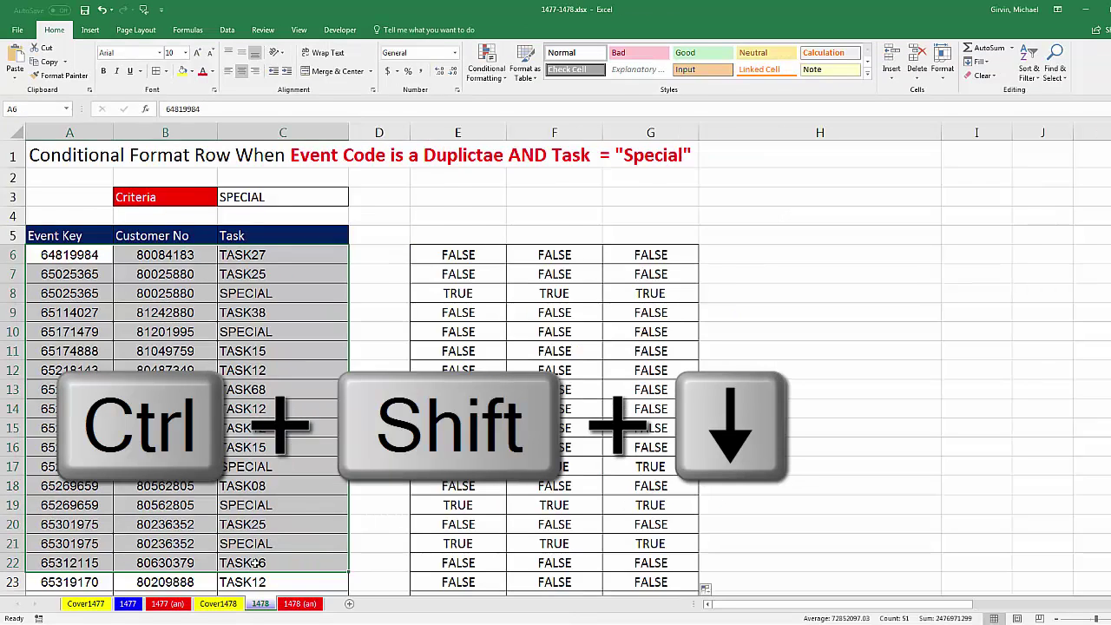
{"action": "key", "text": "ctrl+shift+Down"}
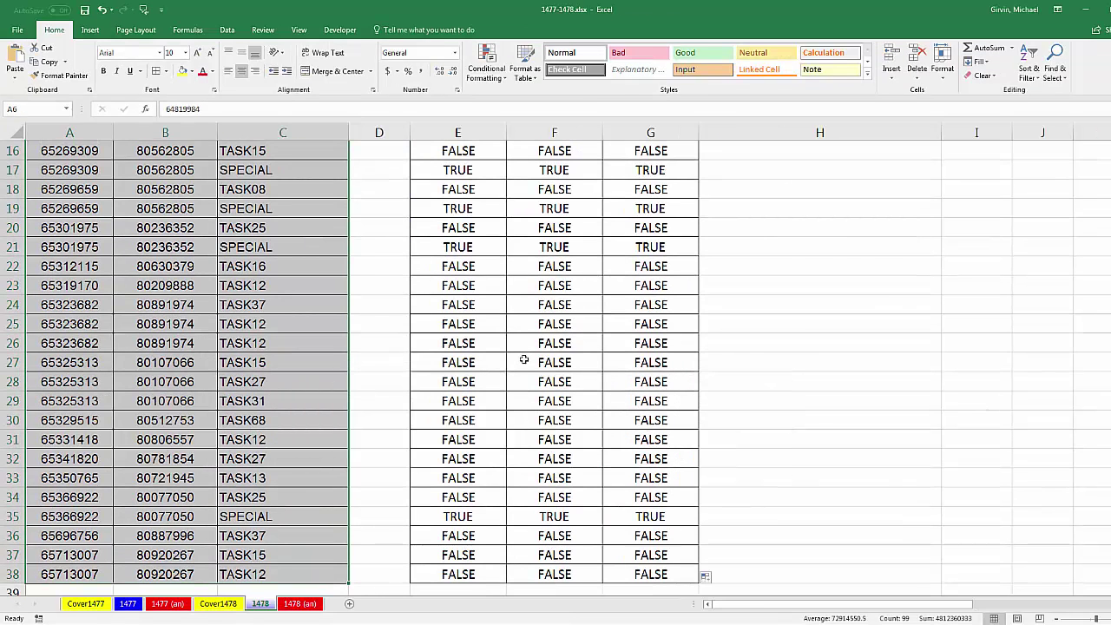
{"action": "key", "text": "ctrl+BackSpace"}
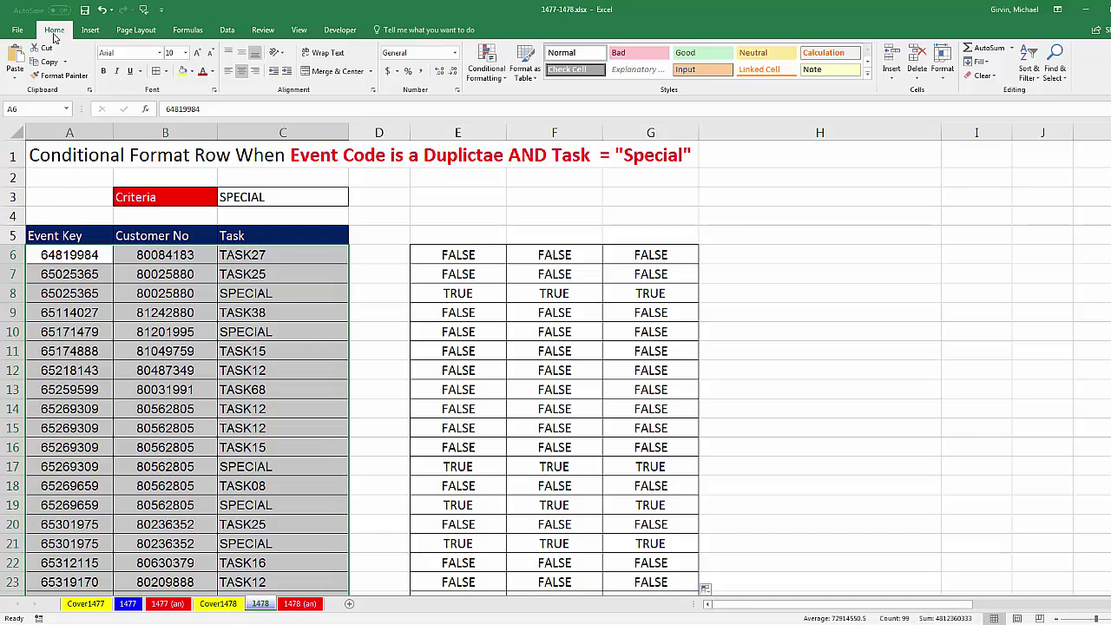
Step: Begin a formula-based conditional formatting rule, then cancel it
{"action": "left_click", "coordinate": [504, 78]}
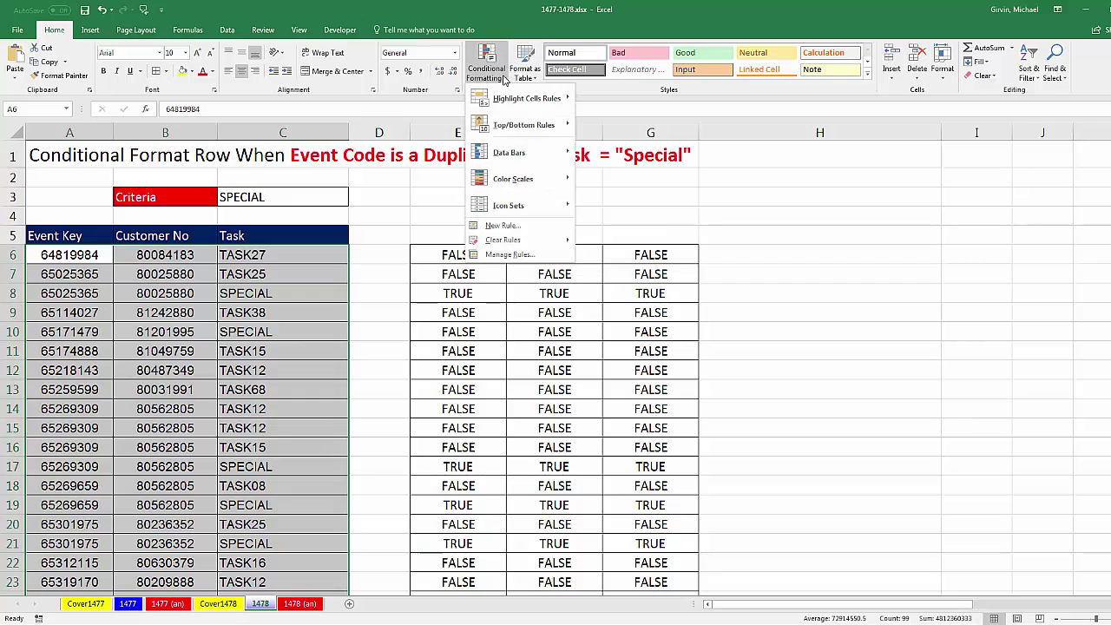
{"action": "left_click", "coordinate": [502, 225]}
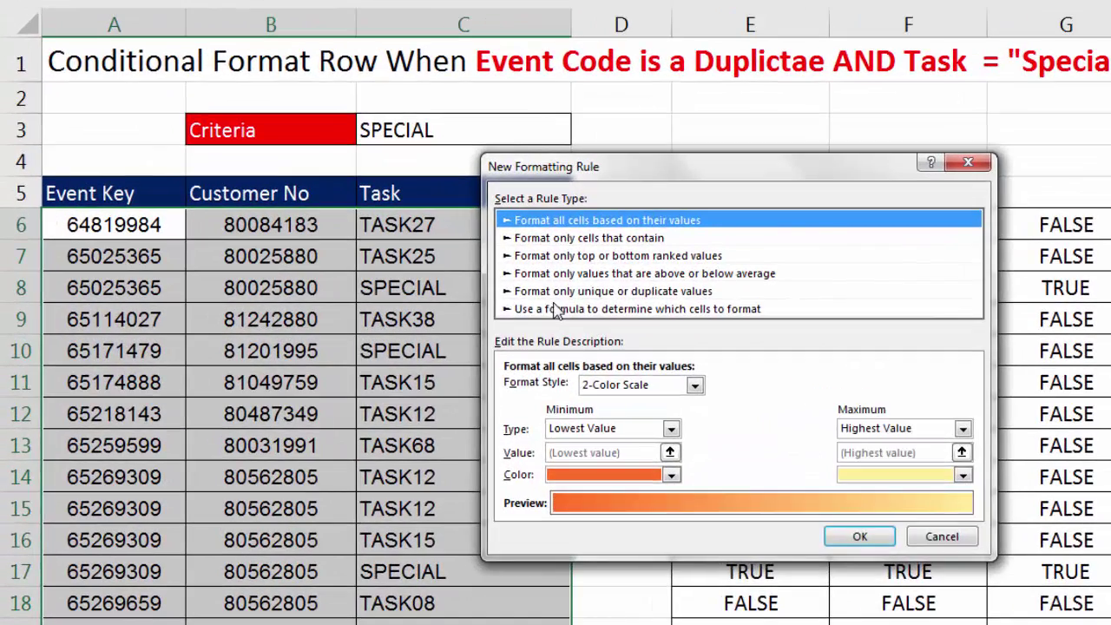
{"action": "left_click", "coordinate": [425, 300]}
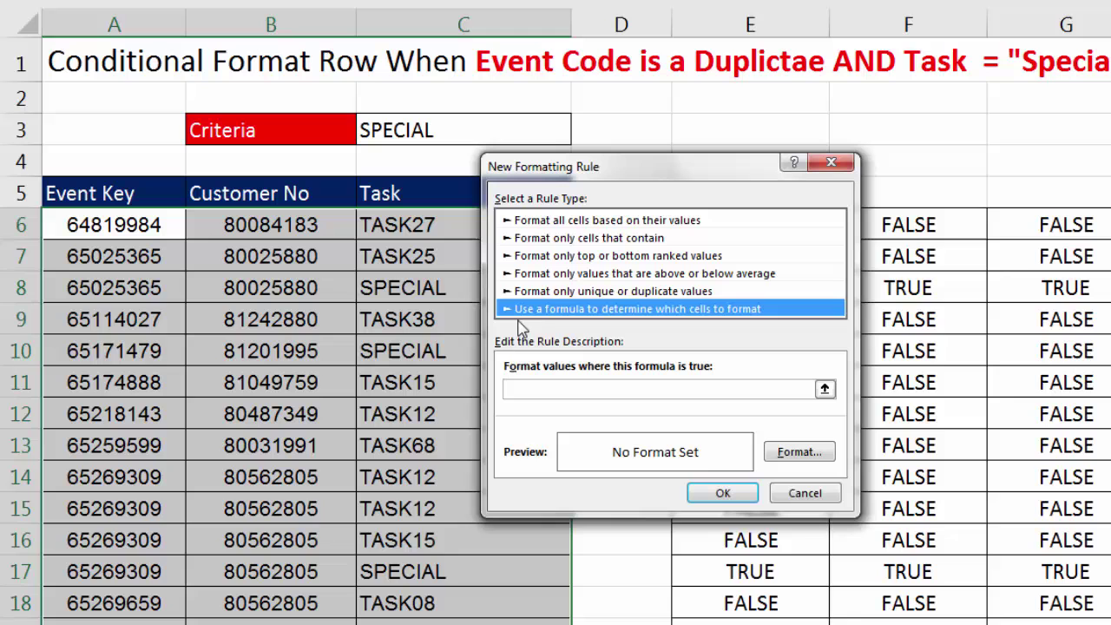
{"action": "left_click", "coordinate": [611, 391]}
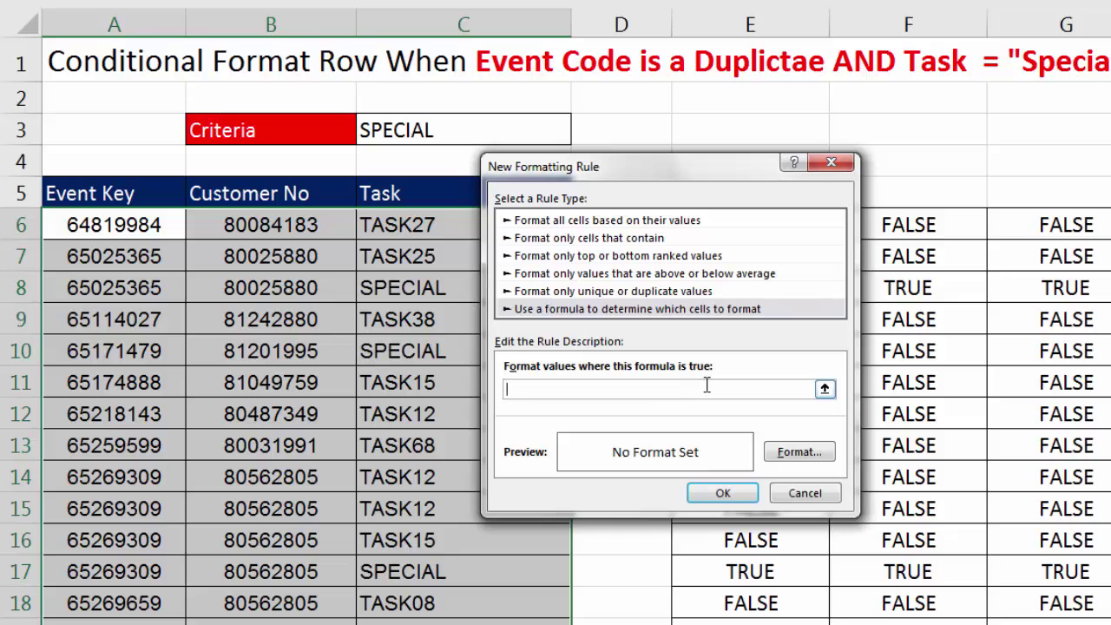
{"action": "key", "text": "Escape"}
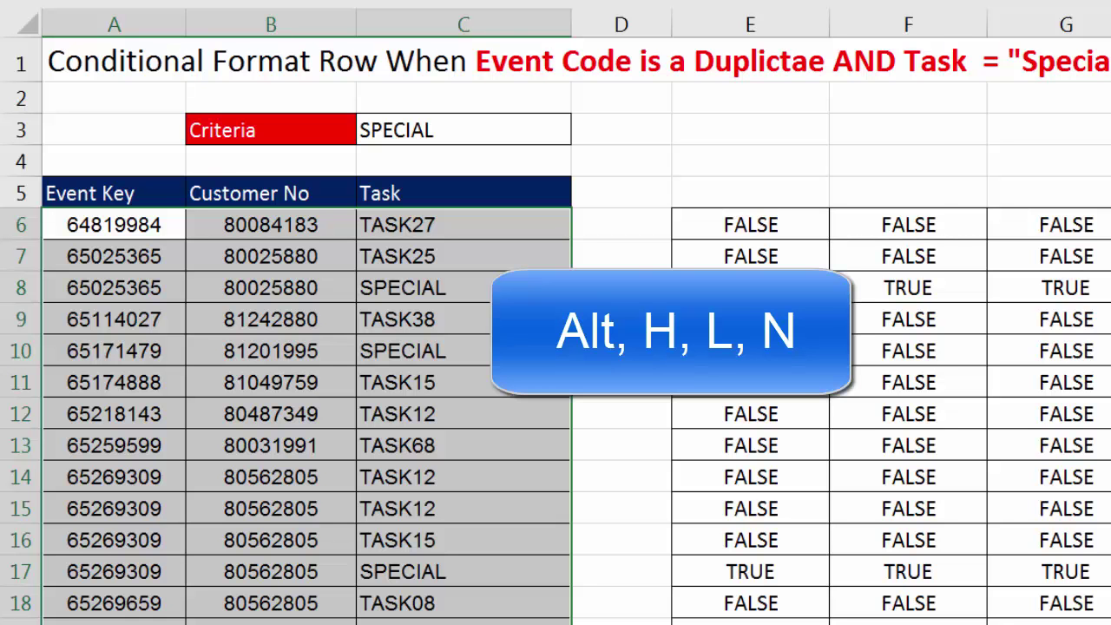
Step: Create a new formula-based rule via Alt+H, L, N and paste the AND(COUNTIFS...) test
{"action": "key", "text": "alt+h"}
{"action": "key", "text": "l"}
{"action": "key", "text": "n"}
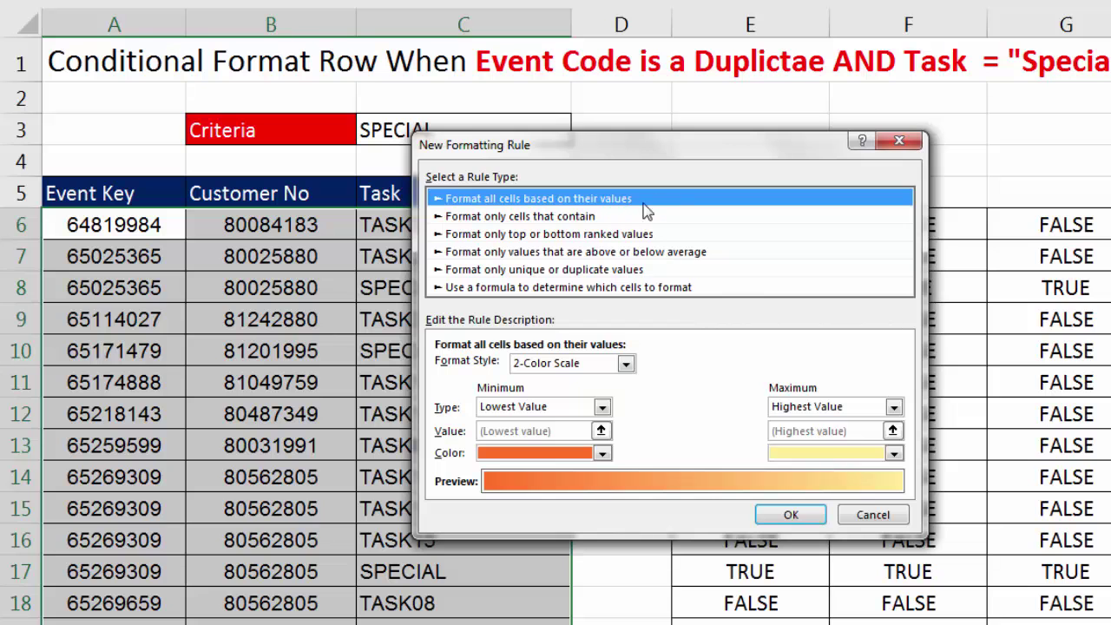
{"action": "key", "text": "Page_Down"}
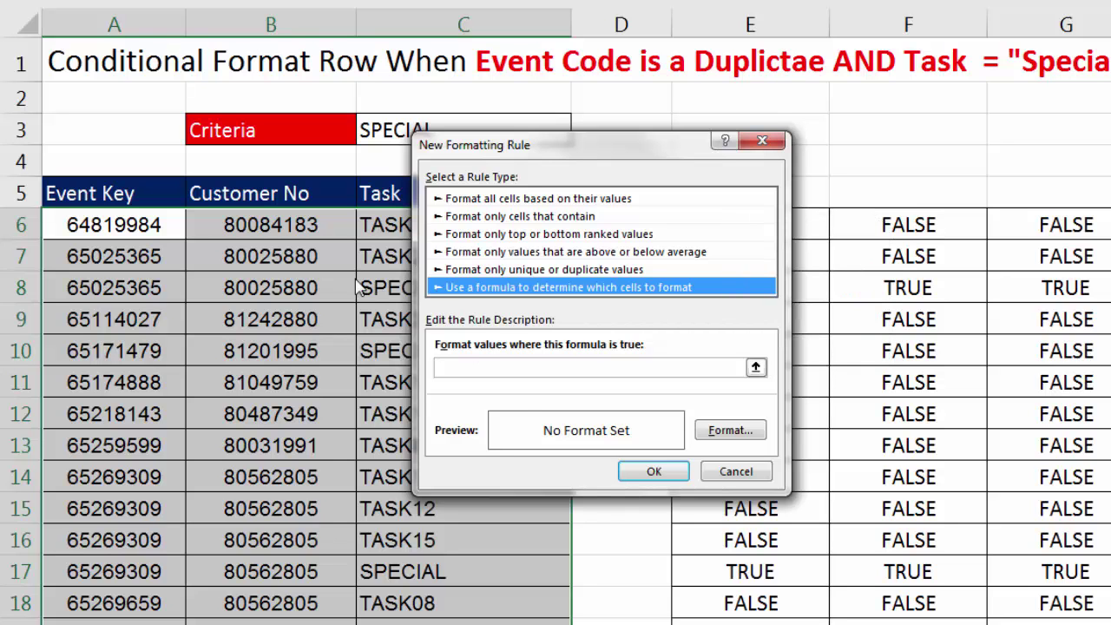
{"action": "key", "text": "Tab"}
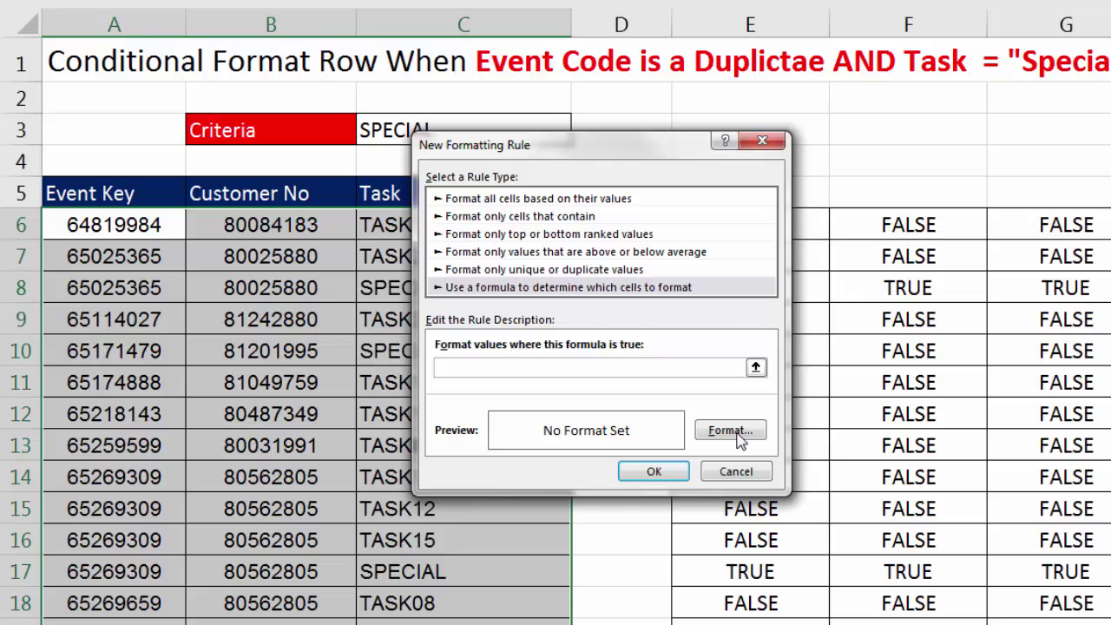
{"action": "key", "text": "ctrl+v"}
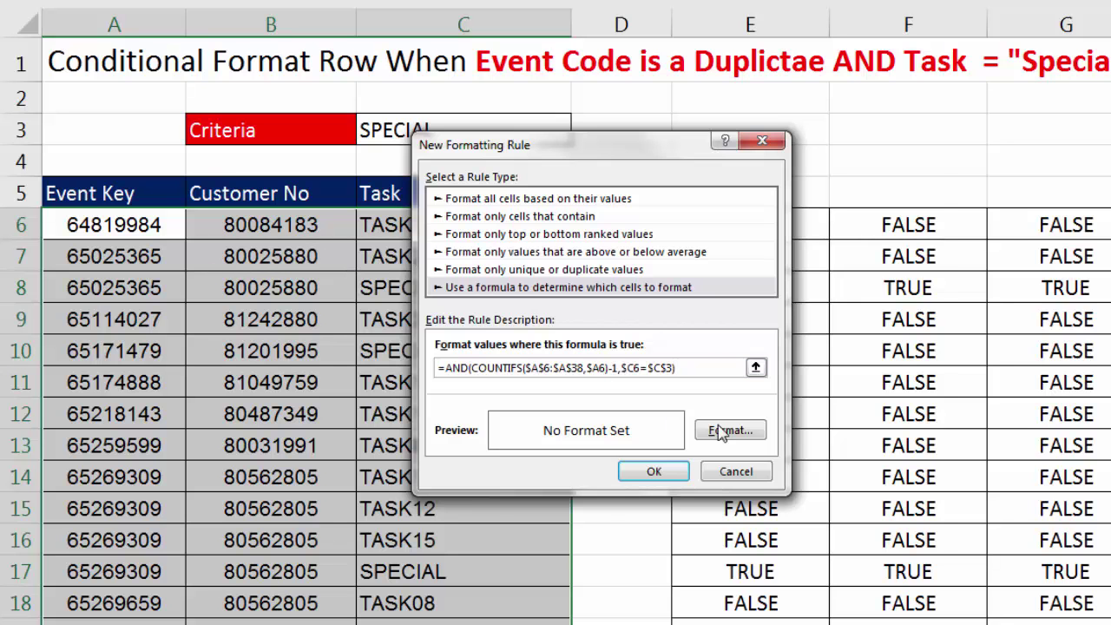
Step: Set a yellow fill for the rule and apply it, highlighting rows 8, 17, 19 and 21
{"action": "left_click", "coordinate": [729, 434]}
{"action": "left_click", "coordinate": [498, 296]}
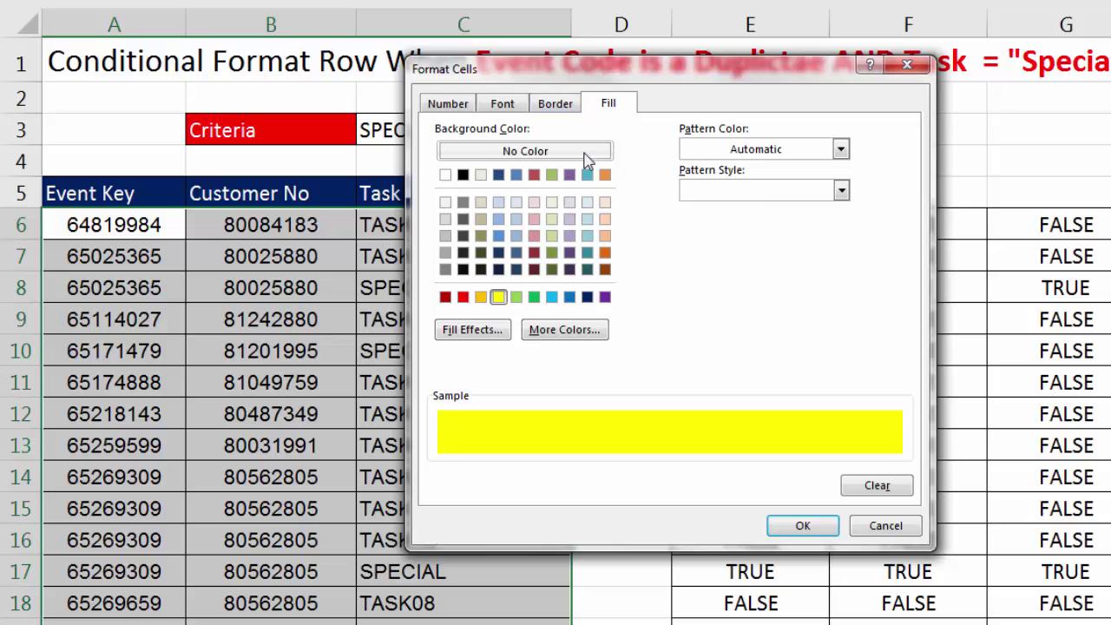
{"action": "left_click", "coordinate": [802, 525]}
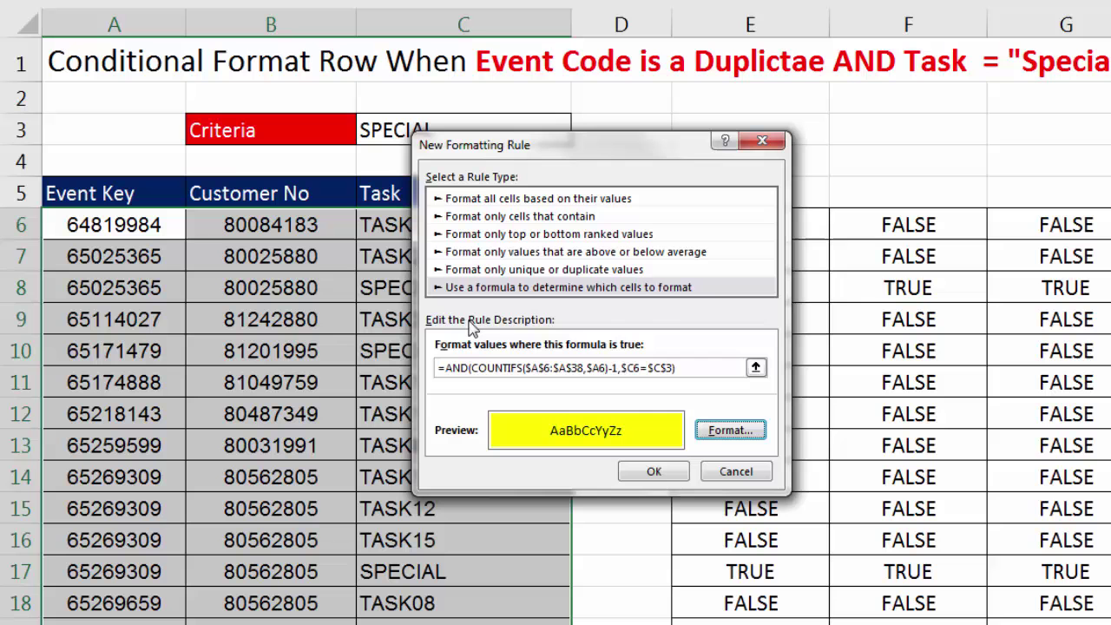
{"action": "left_click", "coordinate": [653, 471]}
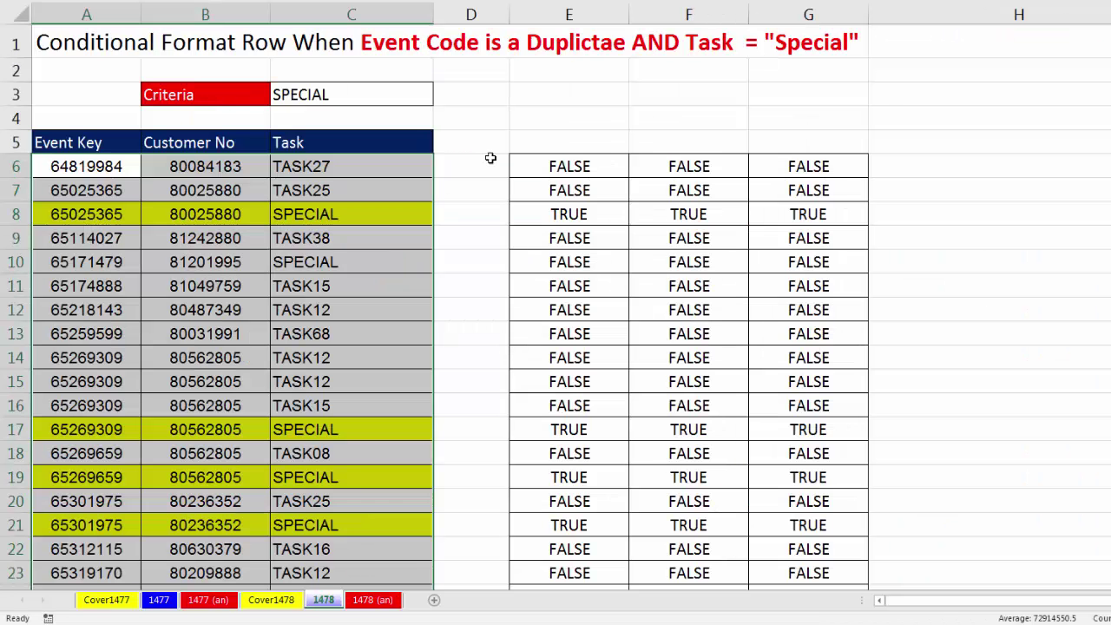
{"action": "left_click", "coordinate": [87, 263]}
{"action": "type", "text": "="}
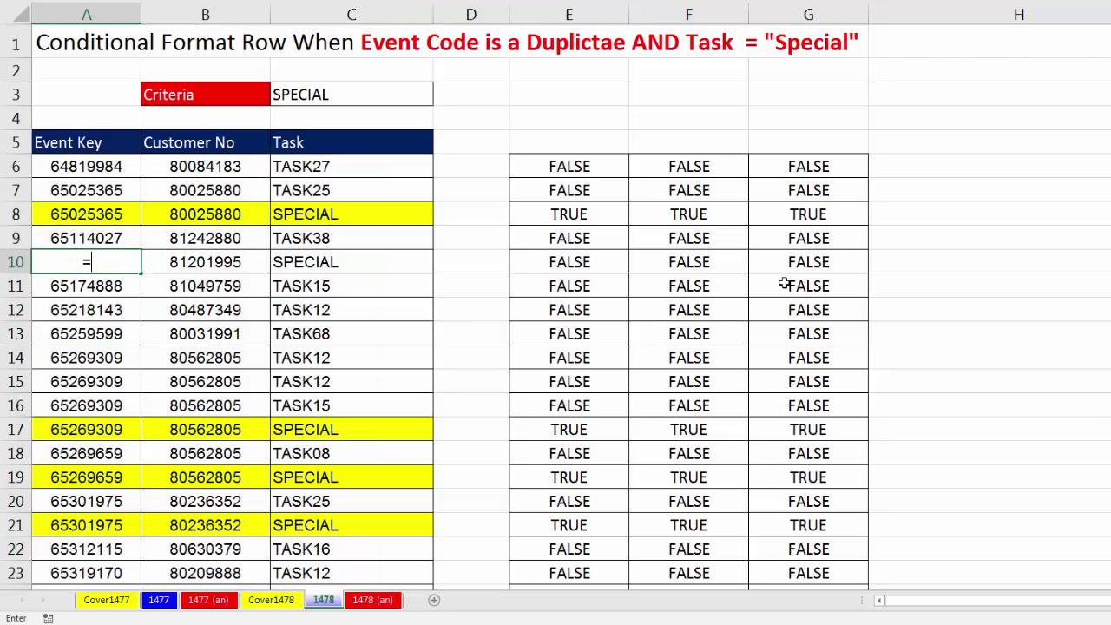
{"action": "key", "text": "Up"}
{"action": "key", "text": "Return"}
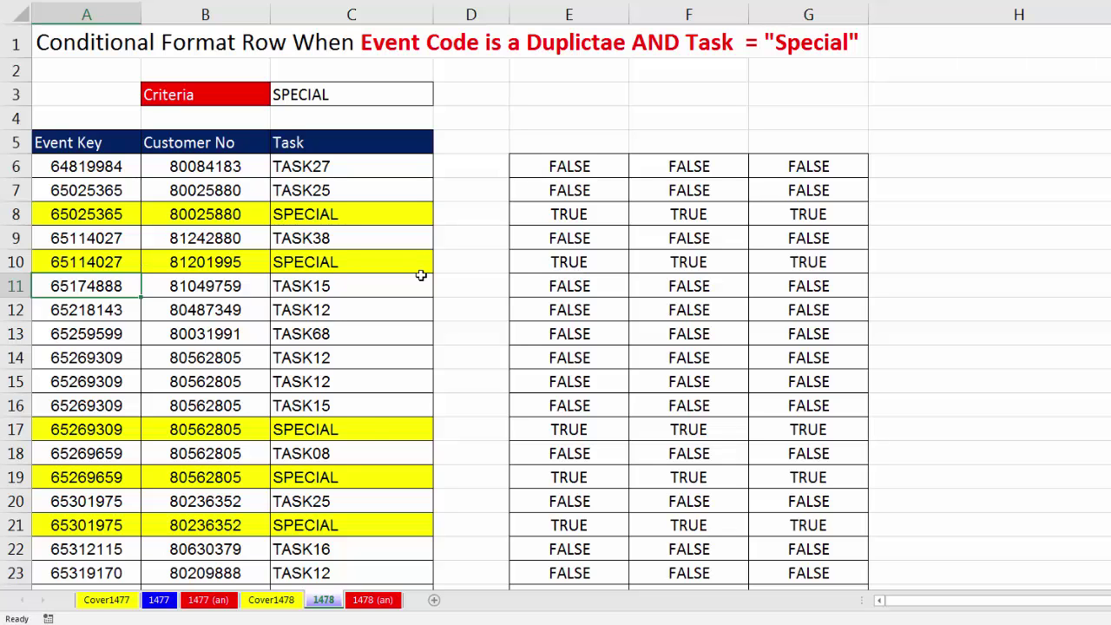
{"action": "key", "text": "ctrl+z"}
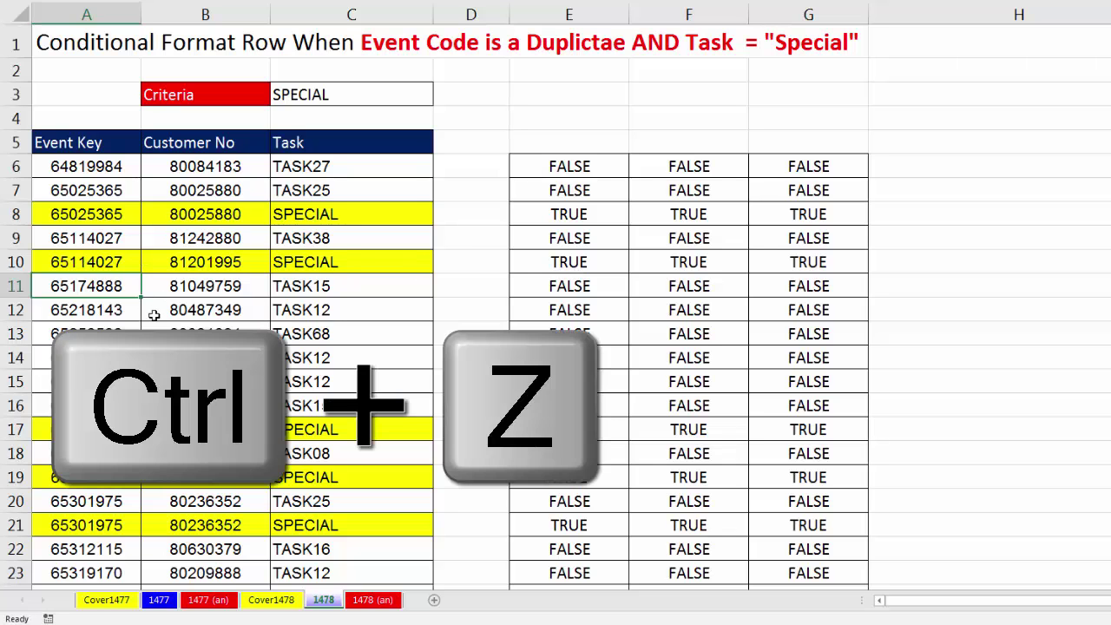
{"action": "left_click", "coordinate": [597, 165]}
{"action": "key", "text": "F2"}
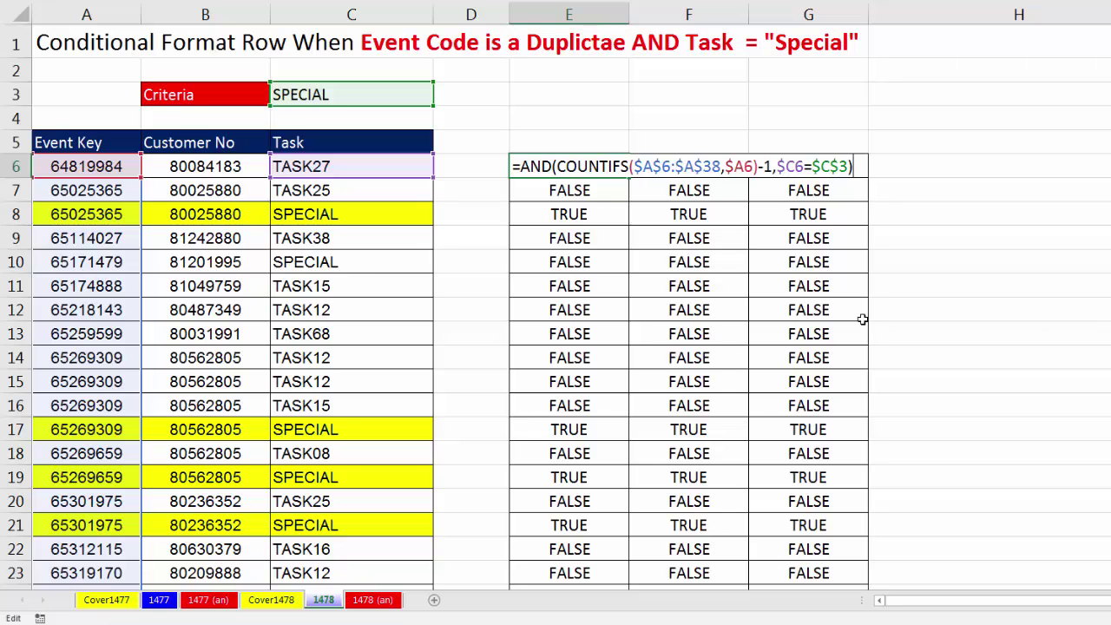
{"action": "key", "text": "Escape"}
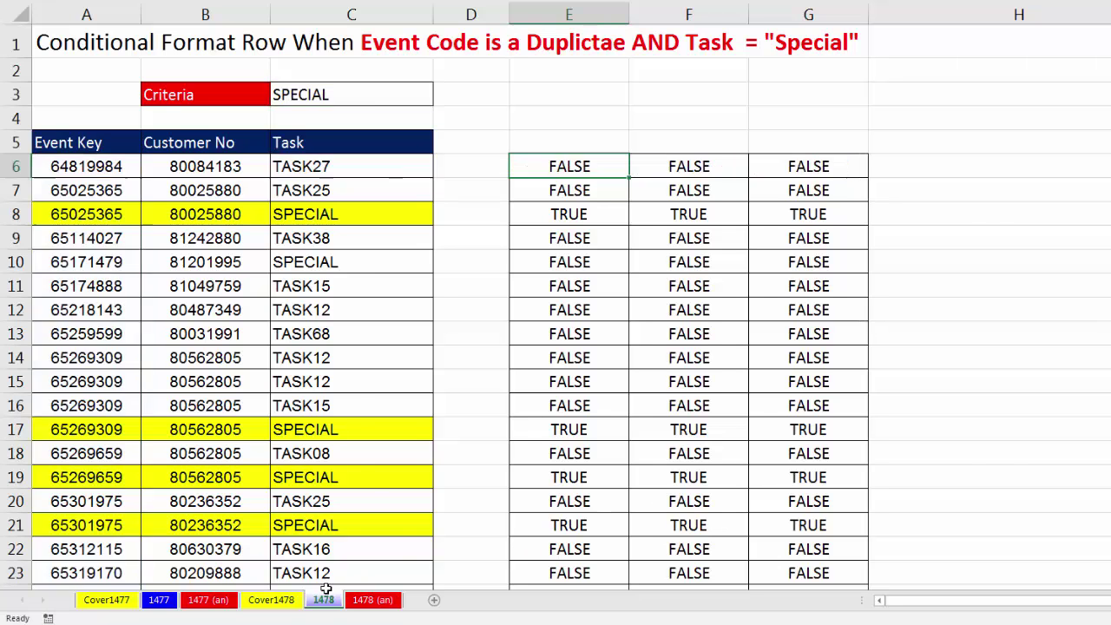